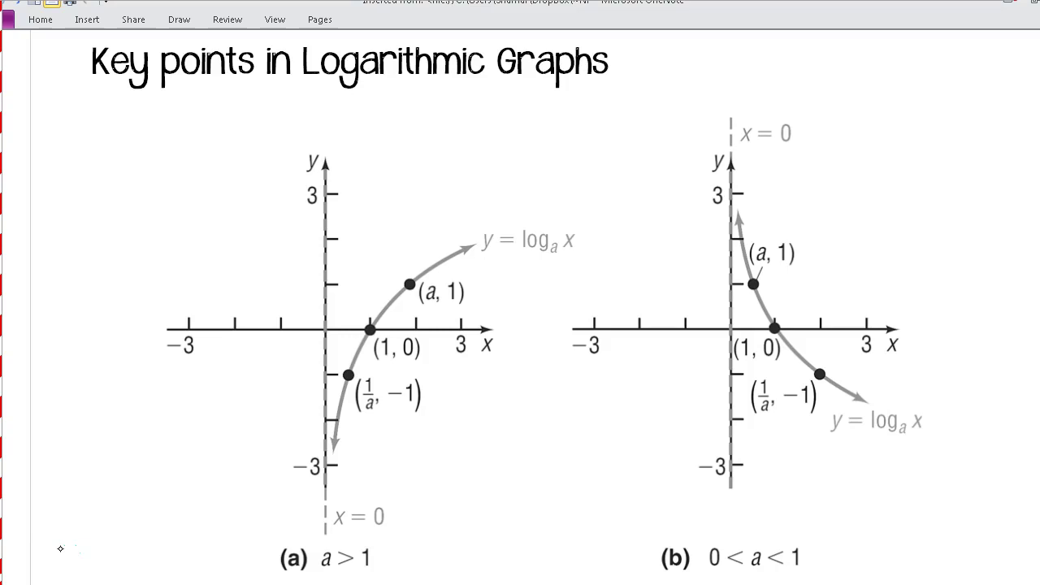
# - Highlight the a > 1 and 0 < a < 1 graph captions in yellow
pyautogui.click(482, 294)
pyautogui.click(348, 372)
pyautogui.click(364, 426)
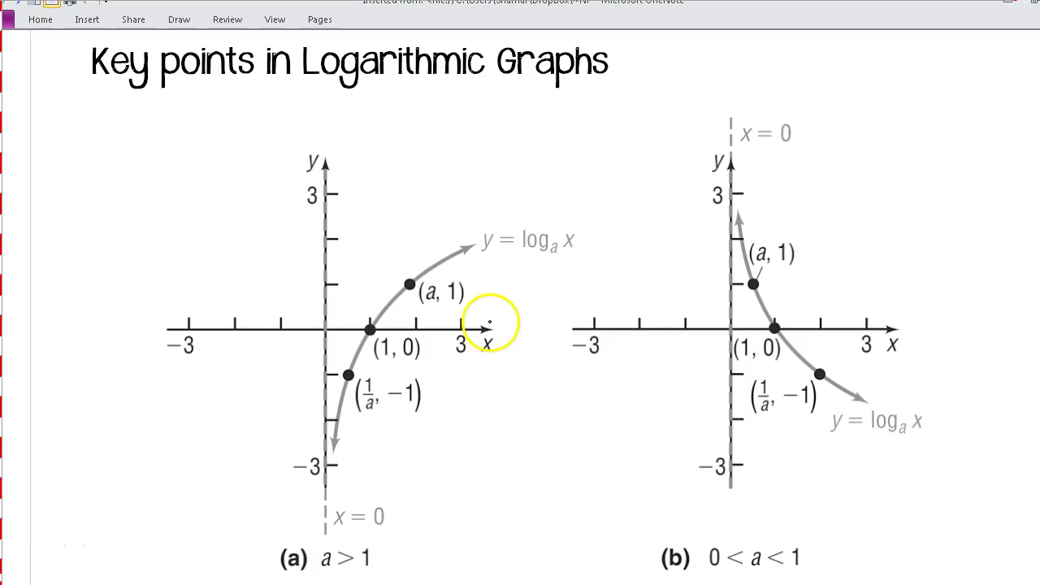
pyautogui.click(174, 18)
pyautogui.click(357, 45)
pyautogui.moveTo(325, 555); pyautogui.dragTo(386, 555)
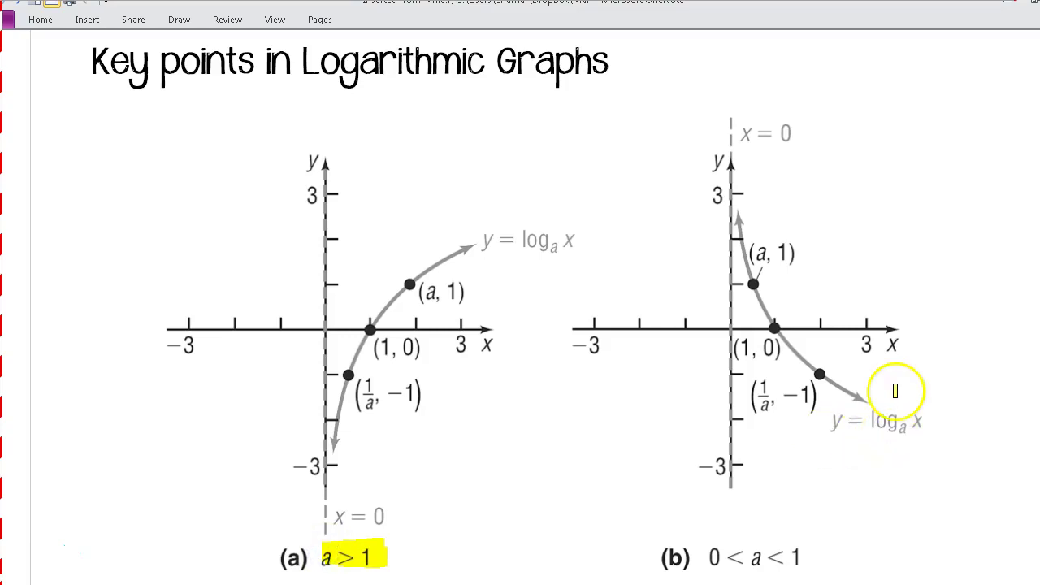
pyautogui.moveTo(708, 553); pyautogui.dragTo(792, 552)
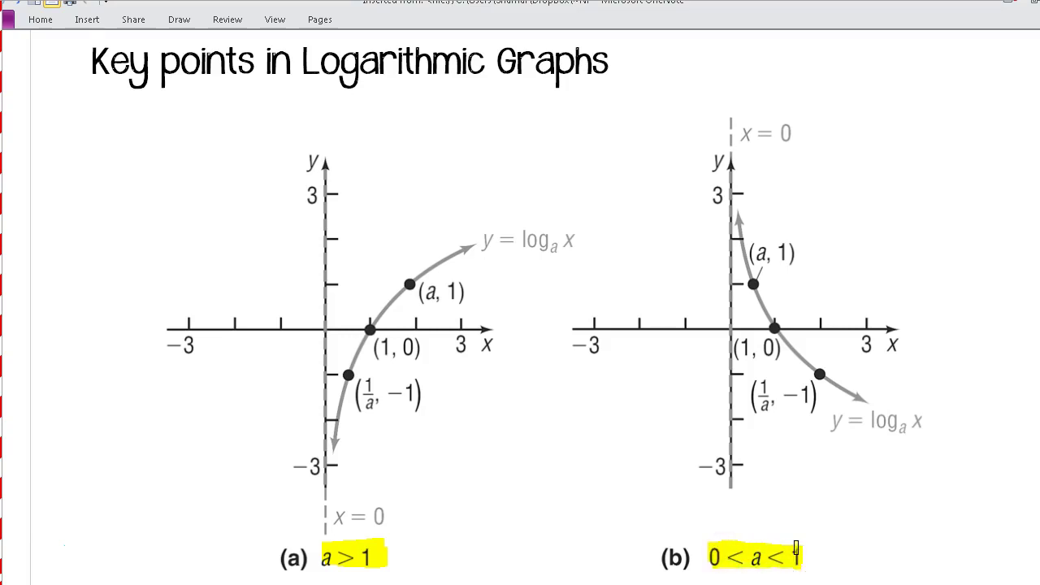
# - Highlight the key-point dots (1/a, −1), (1, 0) and (a, 1) on both graphs
pyautogui.moveTo(344, 375); pyautogui.dragTo(352, 374)
pyautogui.moveTo(364, 328); pyautogui.dragTo(378, 326)
pyautogui.moveTo(407, 285); pyautogui.dragTo(419, 283)
pyautogui.moveTo(748, 284); pyautogui.dragTo(767, 284)
pyautogui.moveTo(768, 328); pyautogui.dragTo(786, 327)
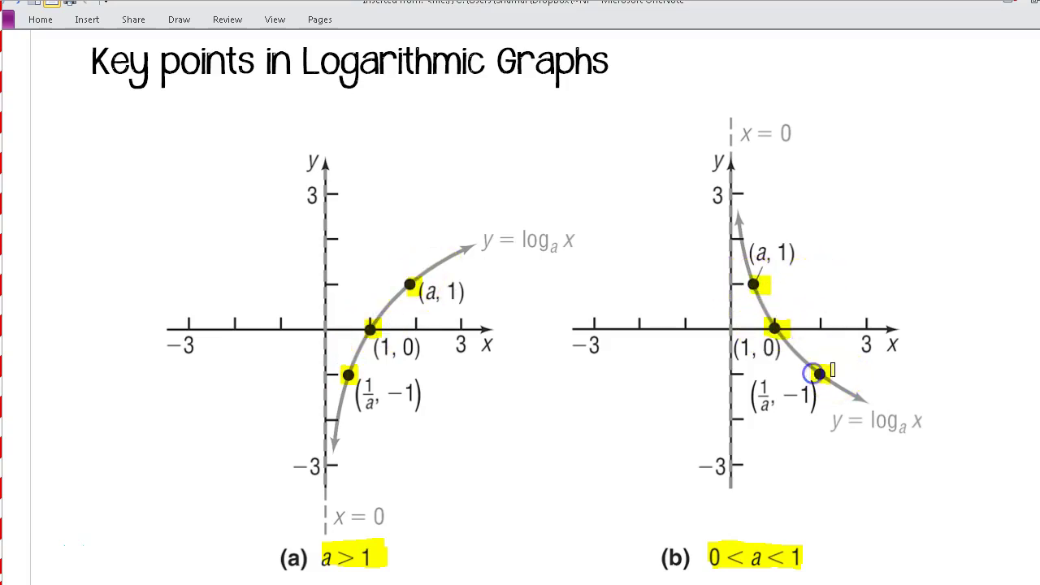
# - Highlight the y-values 1, 0 and −1 beside graph (a)'s key points
pyautogui.click(369, 329)
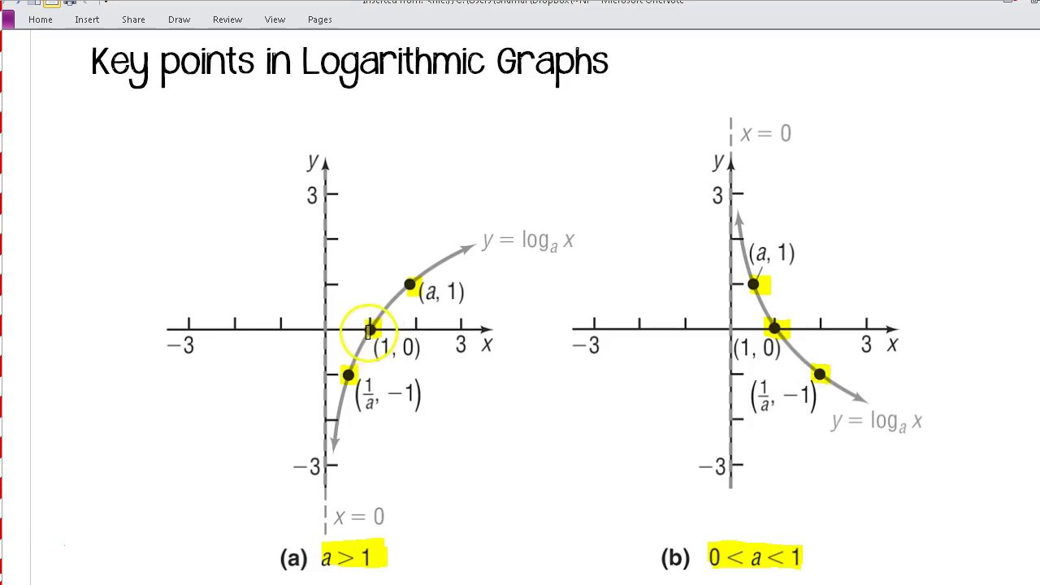
pyautogui.click(409, 345)
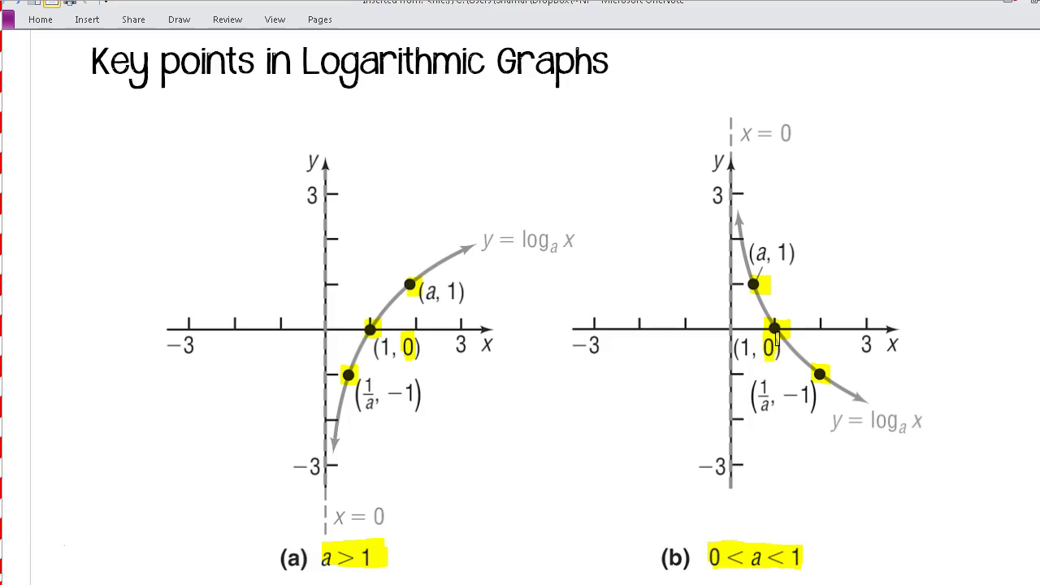
pyautogui.moveTo(449, 290); pyautogui.dragTo(453, 300)
pyautogui.moveTo(413, 395); pyautogui.dragTo(394, 392)
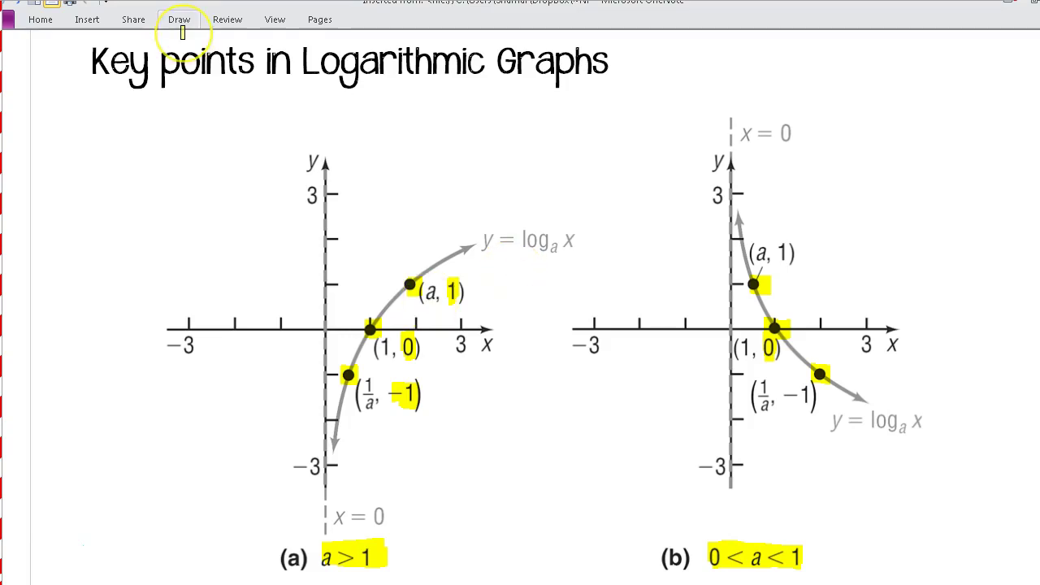
# - Switch to the black pen and scroll down to the blank space below the graphs
pyautogui.click(179, 20)
pyautogui.click(140, 47)
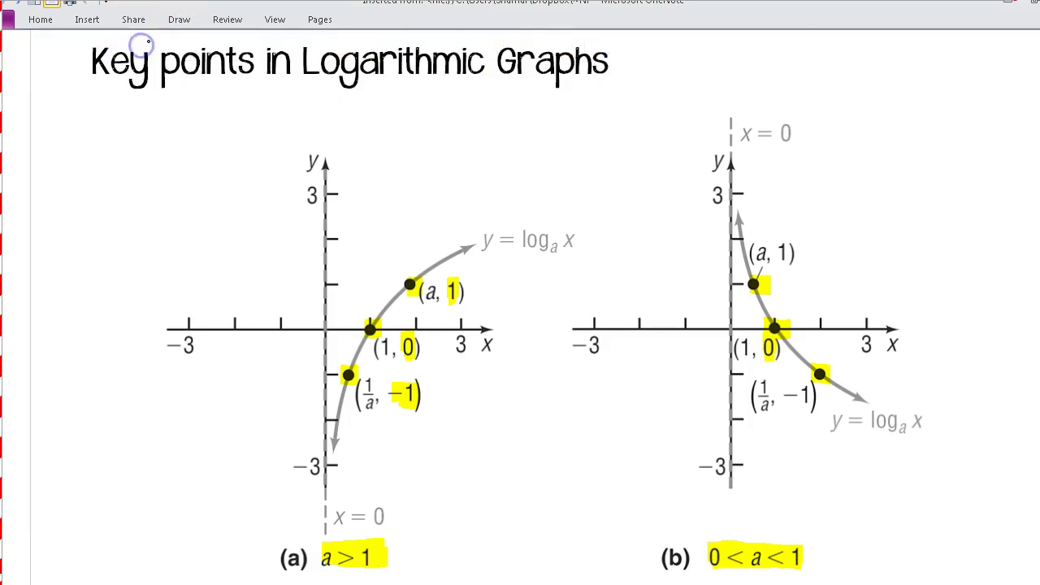
pyautogui.scroll(-5, 575, 396)
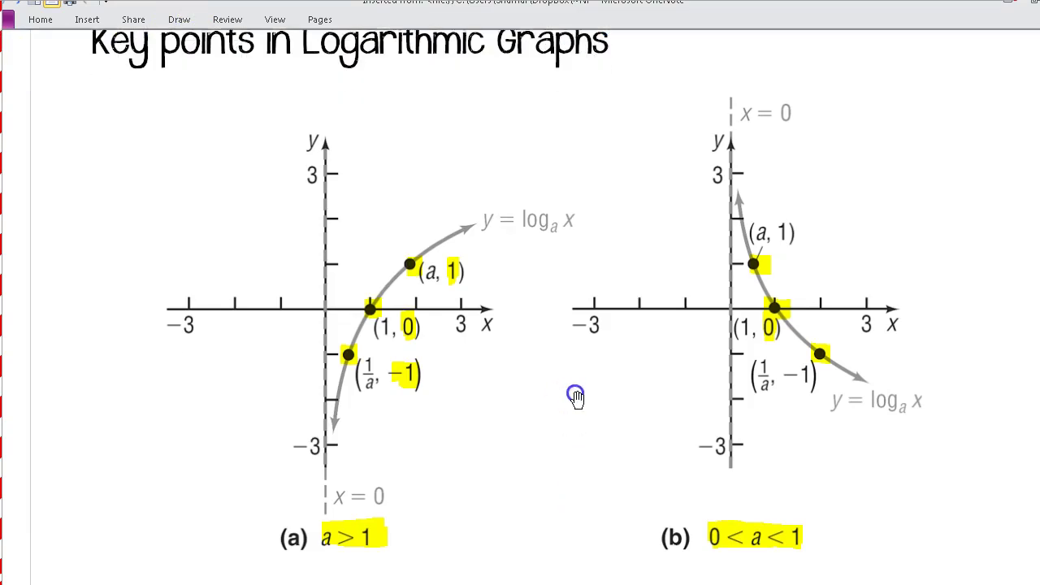
pyautogui.scroll(3, 560, 354)
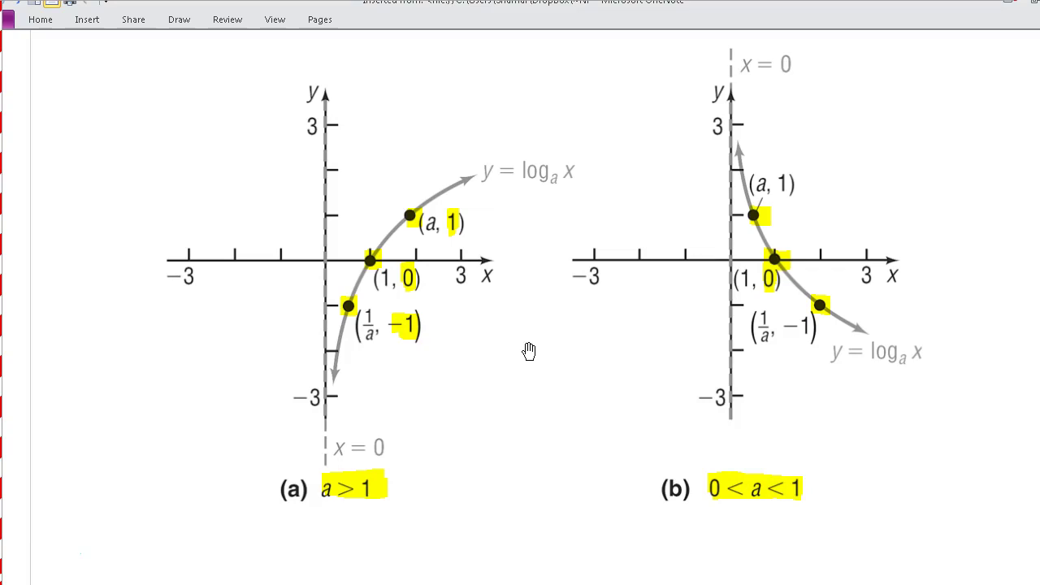
pyautogui.scroll(-1, 520, 517)
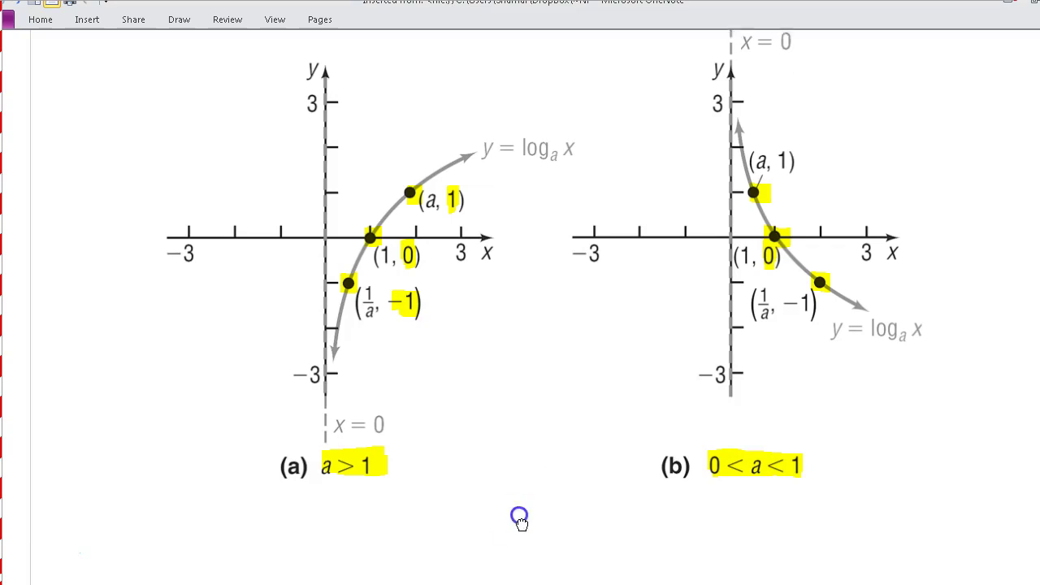
pyautogui.scroll(-5, 520, 520)
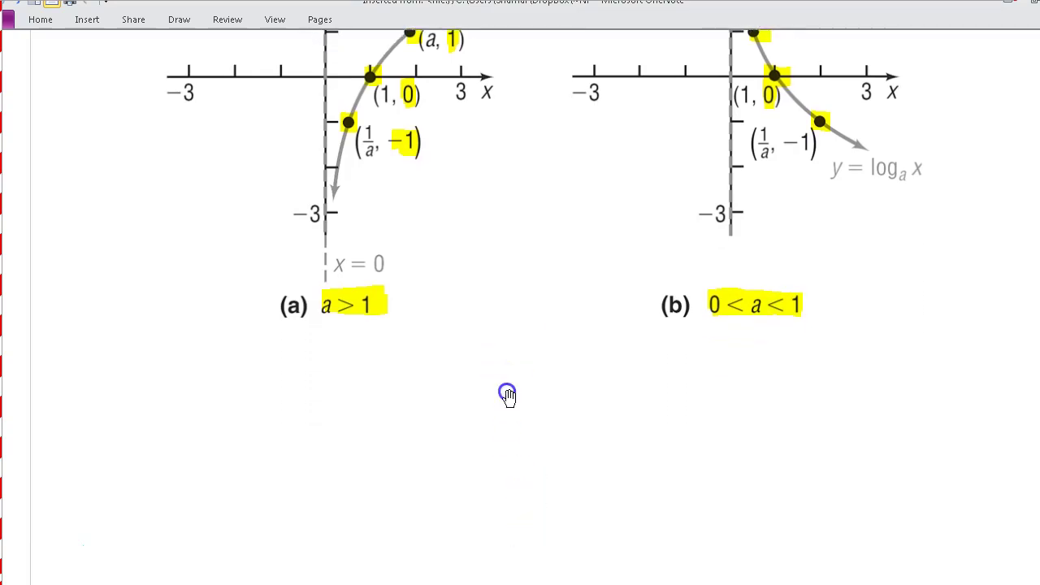
# - Write and underline 'Ex.', then write 'Find', erasing and redoing its badly written end
pyautogui.moveTo(62, 78)
pyautogui.mouseDown()
pyautogui.moveTo(63, 107)
pyautogui.moveTo(82, 77)
pyautogui.moveTo(78, 92)
pyautogui.mouseUp()
pyautogui.moveTo(62, 107); pyautogui.dragTo(101, 104)
pyautogui.moveTo(100, 87); pyautogui.dragTo(87, 105)
pyautogui.moveTo(116, 104); pyautogui.dragTo(117, 122)
pyautogui.moveTo(172, 78)
pyautogui.mouseDown()
pyautogui.moveTo(154, 102)
pyautogui.moveTo(180, 114)
pyautogui.mouseUp()
pyautogui.moveTo(166, 97)
pyautogui.mouseDown()
pyautogui.moveTo(155, 100)
pyautogui.moveTo(203, 113)
pyautogui.mouseUp()
pyautogui.moveTo(224, 101)
pyautogui.mouseDown()
pyautogui.moveTo(216, 109)
pyautogui.moveTo(227, 114)
pyautogui.moveTo(264, 107)
pyautogui.mouseUp()
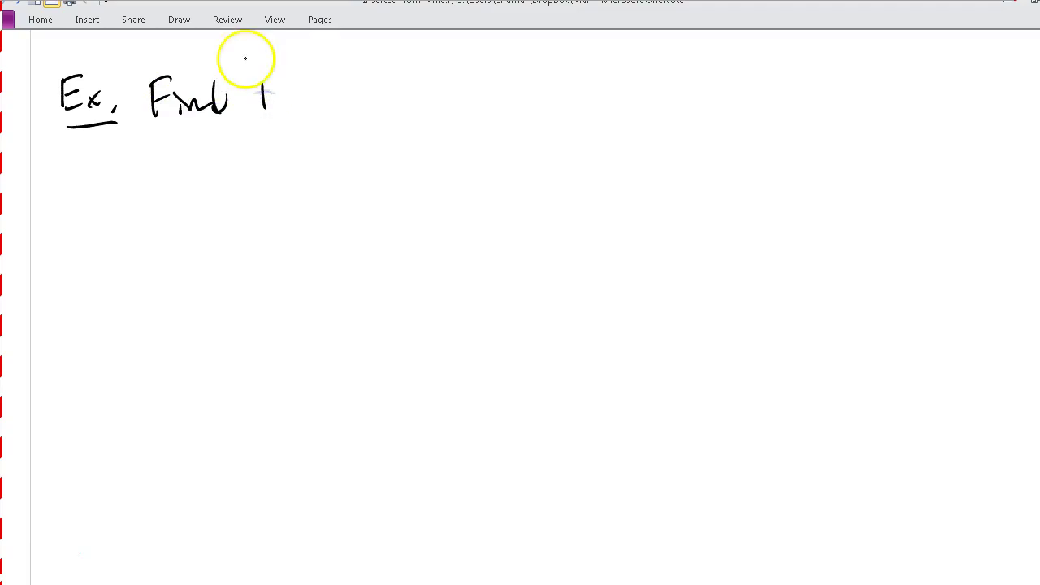
pyautogui.moveTo(199, 102)
pyautogui.mouseDown()
pyautogui.moveTo(232, 77)
pyautogui.moveTo(204, 114)
pyautogui.moveTo(231, 113)
pyautogui.mouseUp()
pyautogui.click(180, 92)
pyautogui.moveTo(236, 76); pyautogui.dragTo(237, 116)
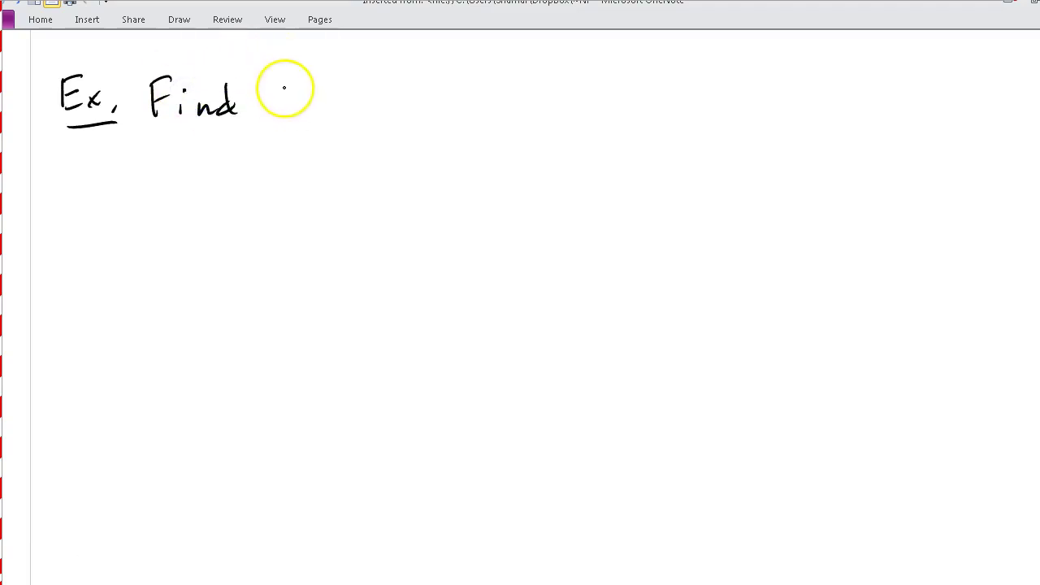
# - Write '3 key points for each.' and start the 'a)' label below
pyautogui.moveTo(270, 80); pyautogui.dragTo(271, 114)
pyautogui.moveTo(323, 78)
pyautogui.mouseDown()
pyautogui.moveTo(324, 112)
pyautogui.moveTo(335, 106)
pyautogui.mouseUp()
pyautogui.moveTo(339, 101)
pyautogui.mouseDown()
pyautogui.moveTo(370, 97)
pyautogui.moveTo(371, 128)
pyautogui.mouseUp()
pyautogui.moveTo(421, 97)
pyautogui.mouseDown()
pyautogui.moveTo(419, 125)
pyautogui.moveTo(447, 101)
pyautogui.mouseUp()
pyautogui.moveTo(457, 91)
pyautogui.mouseDown()
pyautogui.moveTo(457, 102)
pyautogui.moveTo(491, 102)
pyautogui.mouseUp()
pyautogui.moveTo(508, 84); pyautogui.dragTo(502, 100)
pyautogui.moveTo(589, 61)
pyautogui.mouseDown()
pyautogui.moveTo(573, 94)
pyautogui.moveTo(579, 80)
pyautogui.mouseUp()
pyautogui.moveTo(586, 82); pyautogui.dragTo(712, 92)
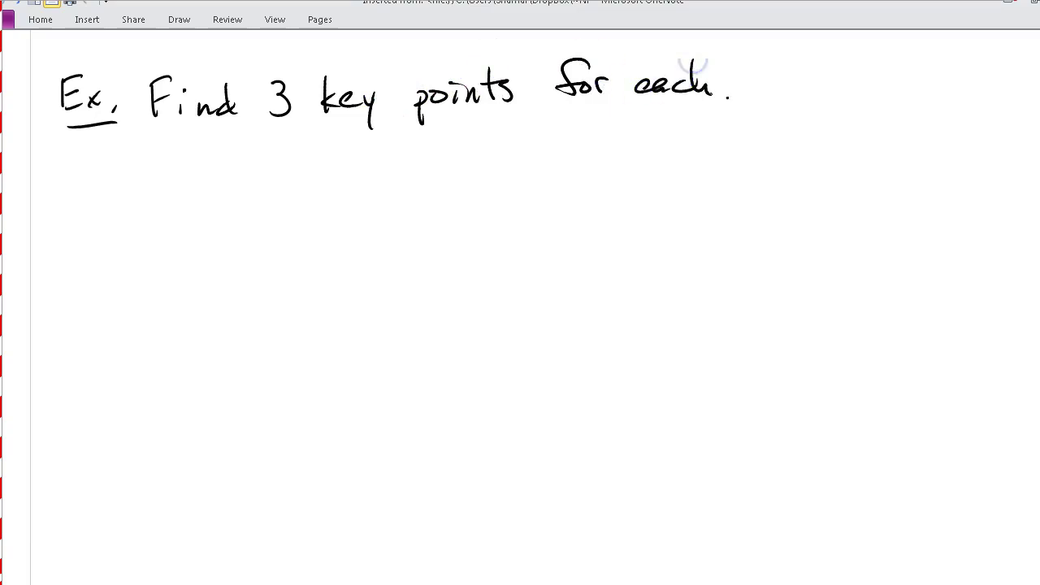
pyautogui.moveTo(84, 149); pyautogui.dragTo(96, 192)
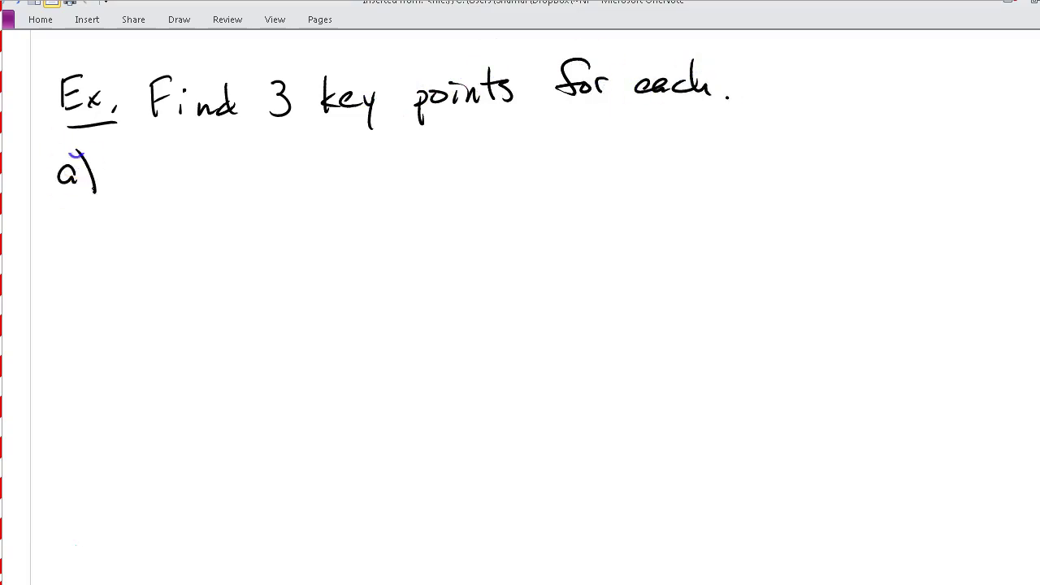
# - Write 'f(x) = 2log₄x' after a) and label the next line '1)'
pyautogui.click(100, 160)
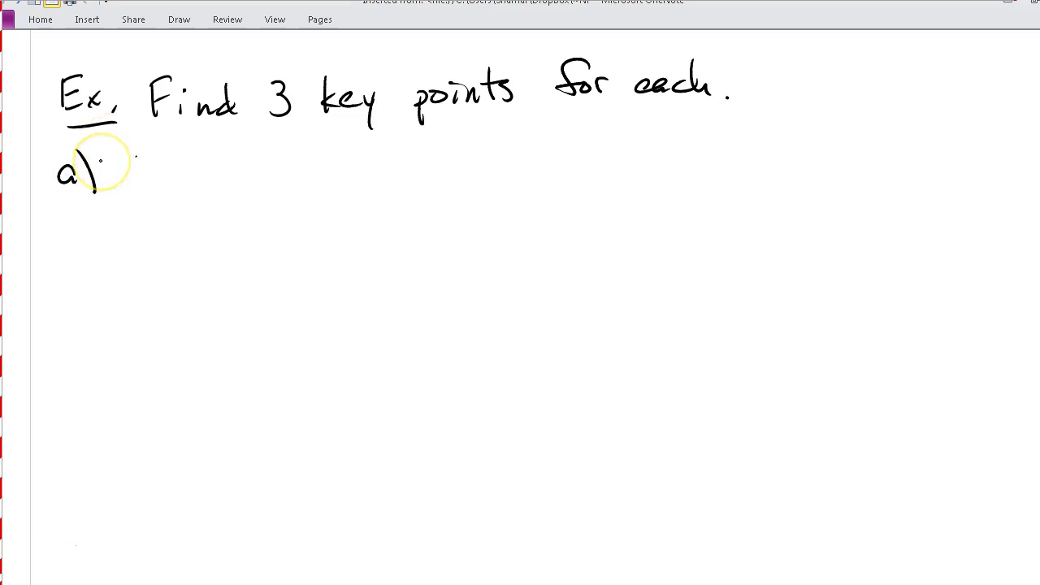
pyautogui.moveTo(160, 151)
pyautogui.mouseDown()
pyautogui.moveTo(153, 180)
pyautogui.moveTo(197, 185)
pyautogui.mouseUp()
pyautogui.moveTo(214, 164)
pyautogui.mouseDown()
pyautogui.moveTo(289, 176)
pyautogui.moveTo(307, 161)
pyautogui.moveTo(324, 200)
pyautogui.mouseUp()
pyautogui.moveTo(372, 161)
pyautogui.mouseDown()
pyautogui.moveTo(393, 166)
pyautogui.moveTo(387, 152)
pyautogui.mouseUp()
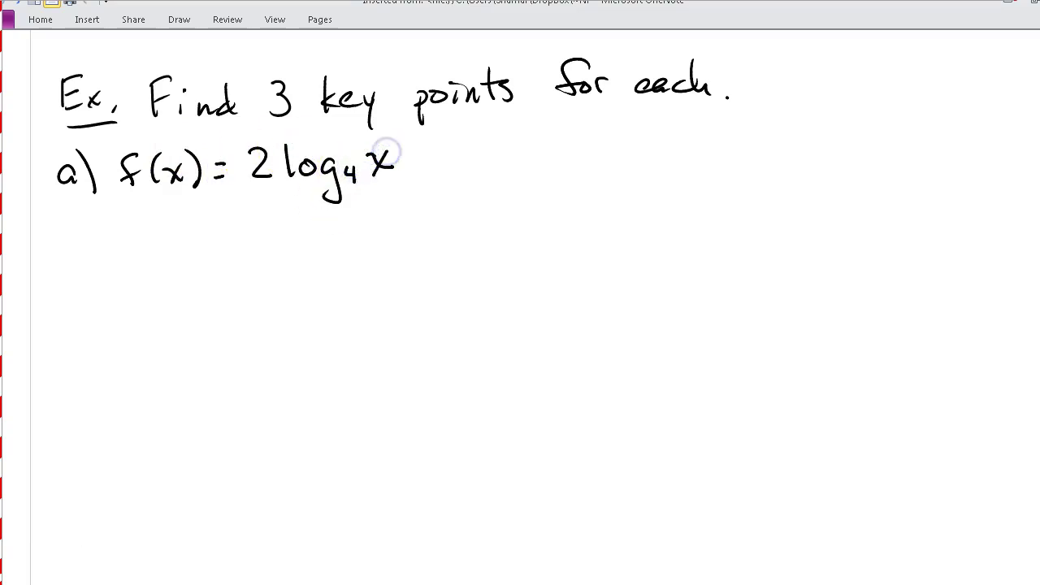
pyautogui.click(67, 227)
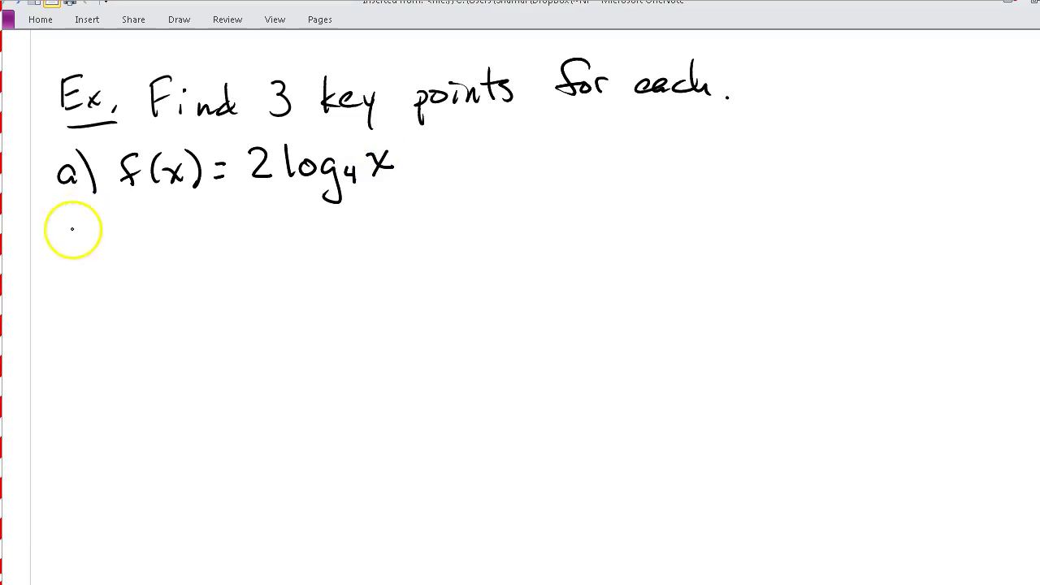
pyautogui.click(58, 232)
pyautogui.moveTo(72, 220); pyautogui.dragTo(78, 254)
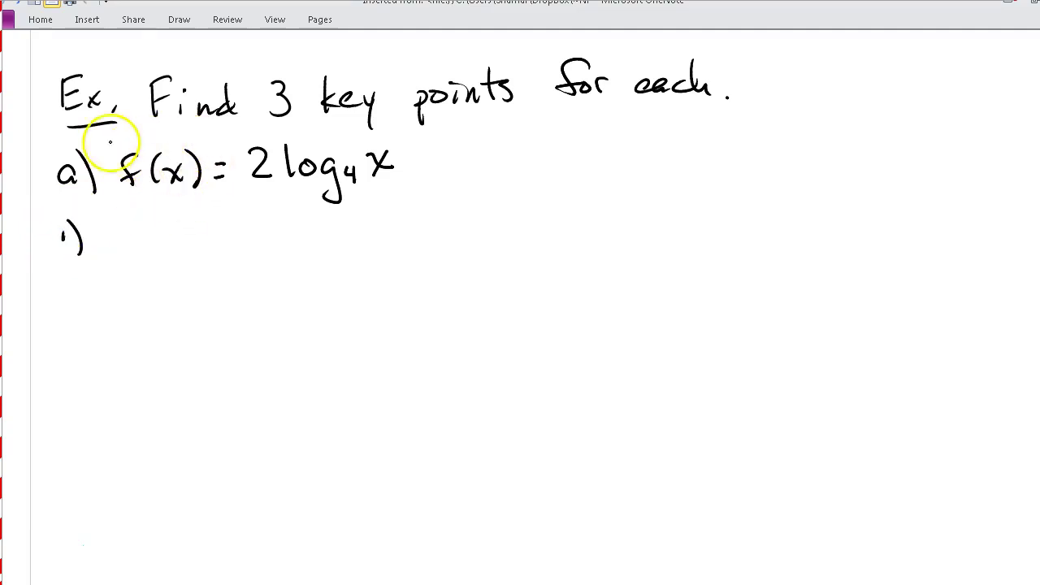
# - Write 0 = 2log₄x on line 1), undoing a stray ink dot
pyautogui.moveTo(120, 232)
pyautogui.mouseDown()
pyautogui.moveTo(121, 246)
pyautogui.moveTo(172, 237)
pyautogui.mouseUp()
pyautogui.moveTo(160, 246)
pyautogui.mouseDown()
pyautogui.moveTo(199, 232)
pyautogui.moveTo(212, 250)
pyautogui.moveTo(225, 222)
pyautogui.moveTo(244, 242)
pyautogui.moveTo(268, 243)
pyautogui.moveTo(262, 274)
pyautogui.mouseUp()
pyautogui.click(199, 233)
pyautogui.click(284, 246)
pyautogui.moveTo(291, 242)
pyautogui.mouseDown()
pyautogui.moveTo(293, 254)
pyautogui.moveTo(325, 249)
pyautogui.mouseUp()
pyautogui.moveTo(309, 248); pyautogui.dragTo(323, 226)
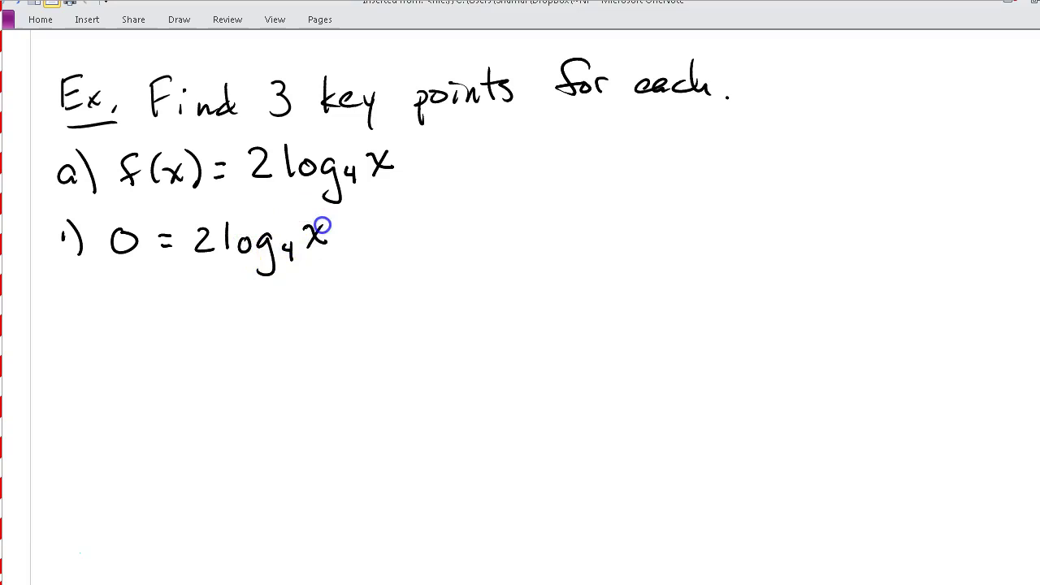
pyautogui.click(360, 204)
pyautogui.hotkey('ctrl', 'z')
# - Continue the line with ; 4⁰ = x ; x = 1
pyautogui.moveTo(380, 225); pyautogui.dragTo(392, 245)
pyautogui.moveTo(401, 208); pyautogui.dragTo(400, 213)
pyautogui.click(421, 225)
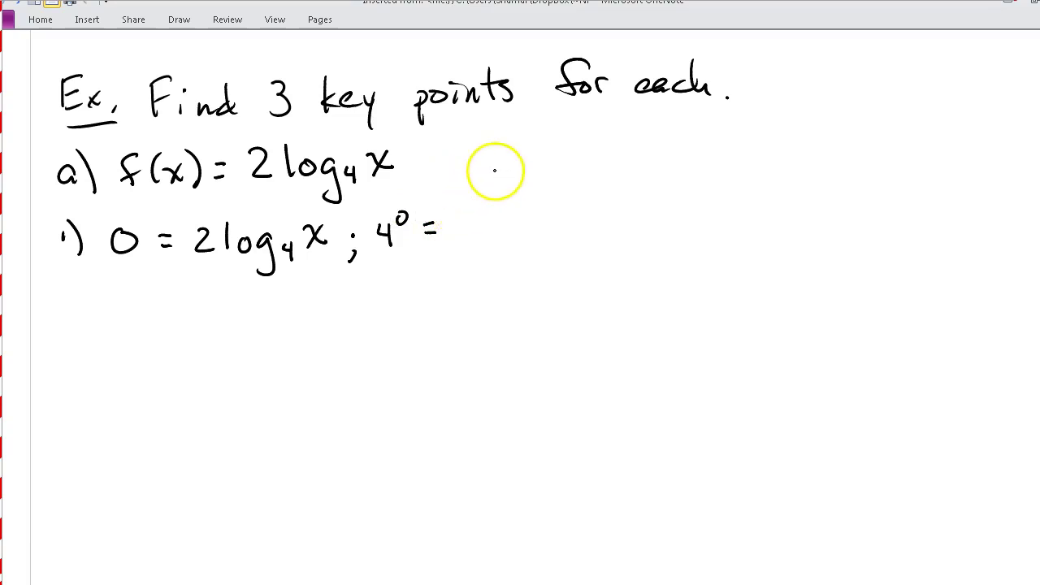
pyautogui.click(455, 213)
pyautogui.moveTo(473, 232)
pyautogui.mouseDown()
pyautogui.moveTo(451, 219)
pyautogui.moveTo(475, 236)
pyautogui.moveTo(473, 214)
pyautogui.mouseUp()
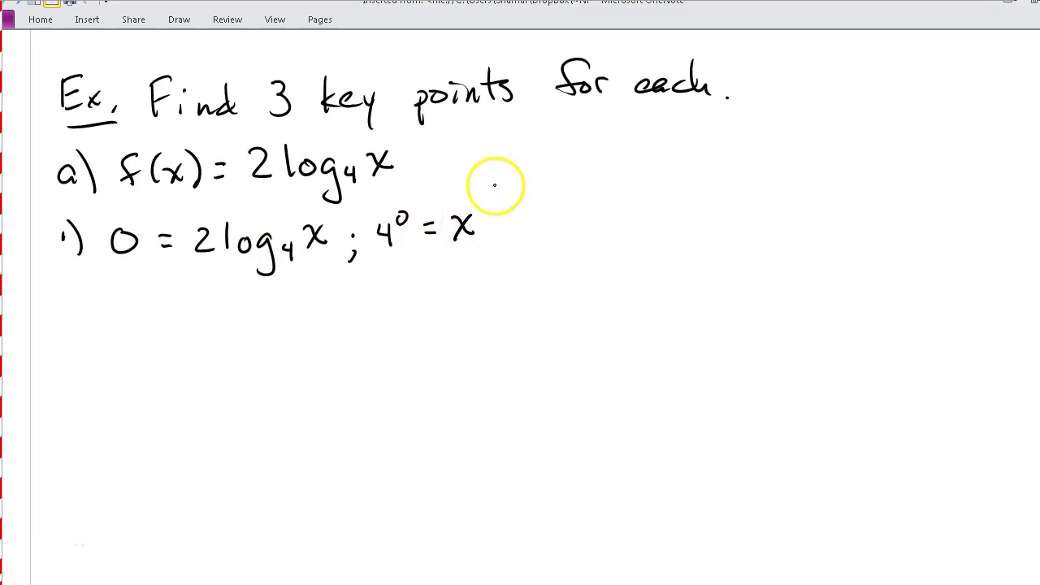
pyautogui.moveTo(494, 241); pyautogui.dragTo(490, 251)
pyautogui.click(496, 228)
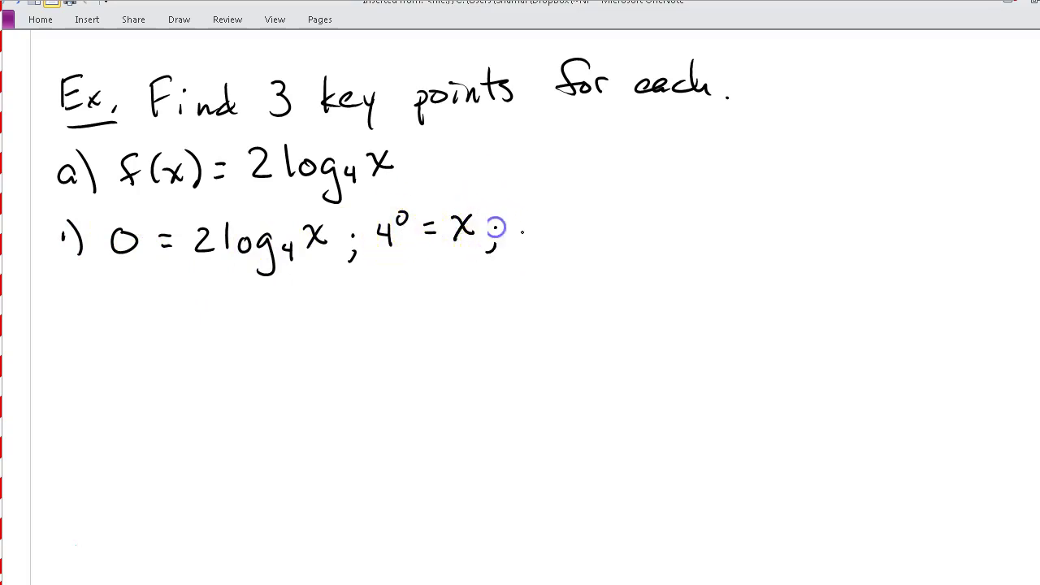
pyautogui.moveTo(524, 220); pyautogui.dragTo(543, 242)
pyautogui.moveTo(542, 220)
pyautogui.mouseDown()
pyautogui.moveTo(523, 243)
pyautogui.moveTo(568, 222)
pyautogui.mouseUp()
pyautogui.moveTo(557, 234); pyautogui.dragTo(692, 216)
# - Add a double arrow and the point (1,0), then label the next line 2)
pyautogui.moveTo(641, 230)
pyautogui.mouseDown()
pyautogui.moveTo(690, 230)
pyautogui.moveTo(680, 234)
pyautogui.mouseUp()
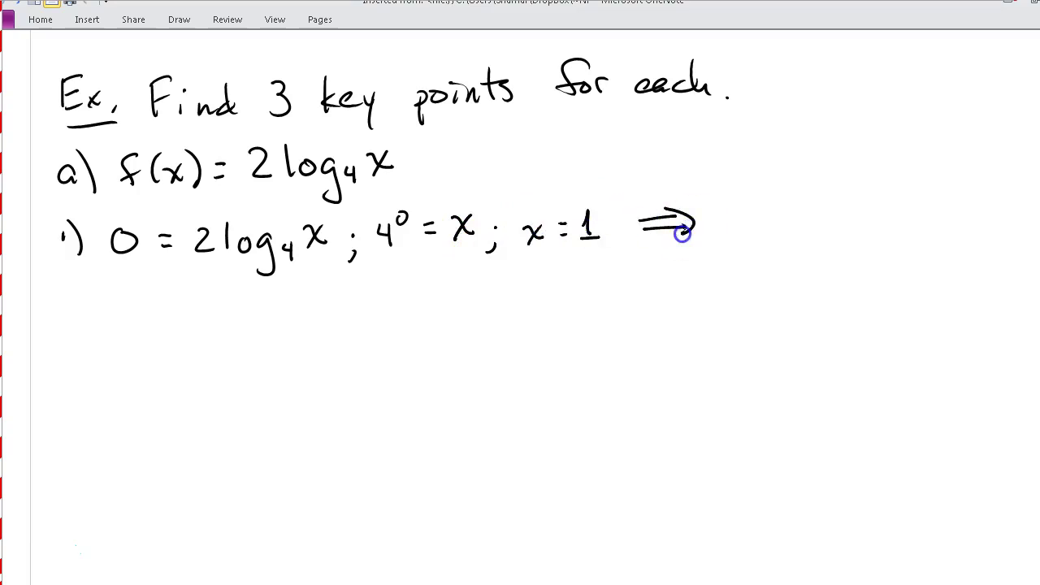
pyautogui.moveTo(746, 195)
pyautogui.mouseDown()
pyautogui.moveTo(742, 237)
pyautogui.moveTo(764, 209)
pyautogui.moveTo(777, 237)
pyautogui.mouseUp()
pyautogui.moveTo(799, 208); pyautogui.dragTo(799, 209)
pyautogui.moveTo(813, 194); pyautogui.dragTo(825, 242)
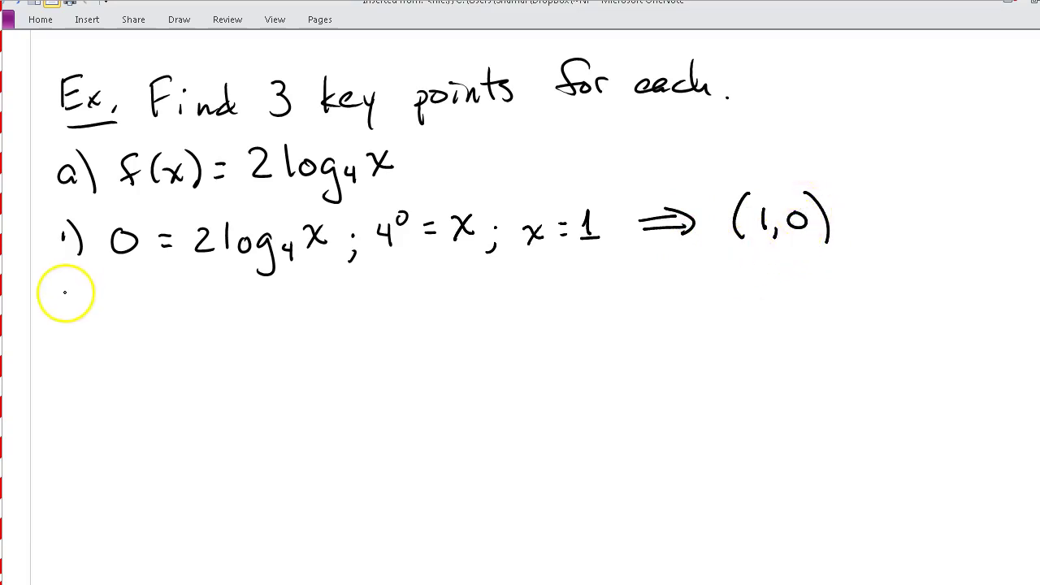
pyautogui.moveTo(57, 299); pyautogui.dragTo(72, 319)
pyautogui.moveTo(79, 283); pyautogui.dragTo(84, 322)
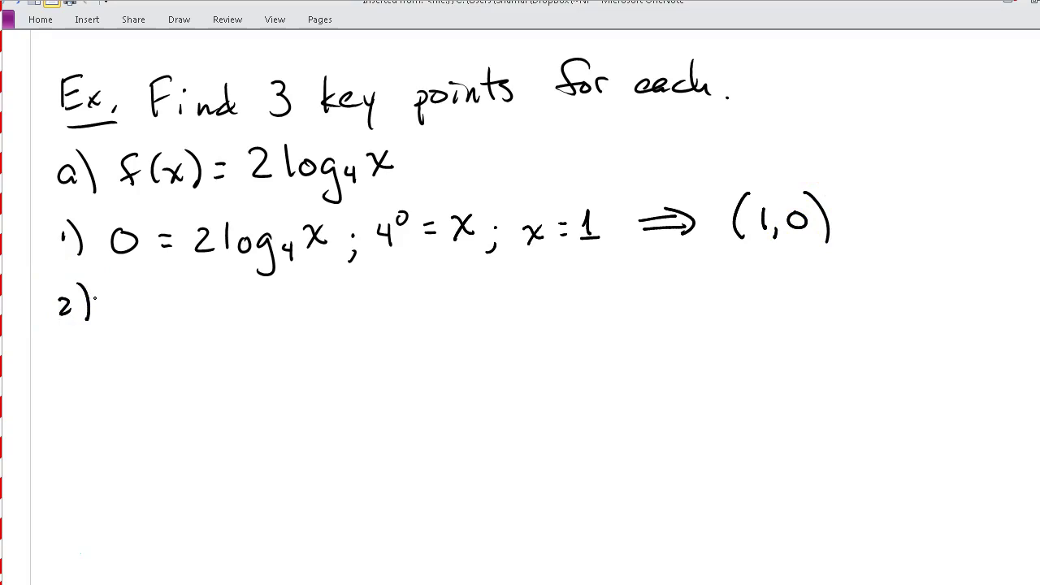
# - Add small ink marks beside the y = log_a x label on the graph above
pyautogui.scroll(5, 499, 418)
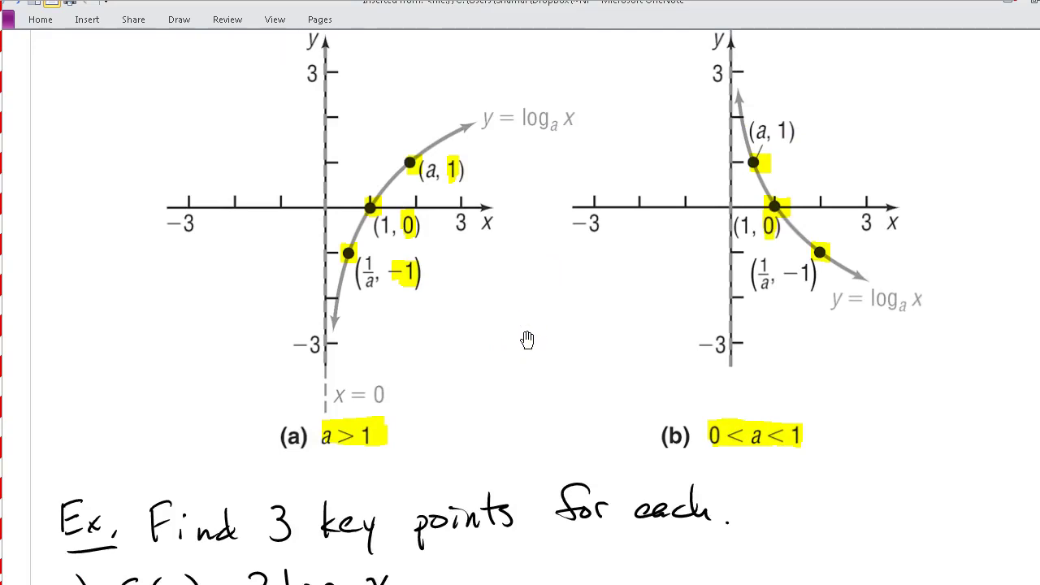
pyautogui.moveTo(550, 142); pyautogui.dragTo(579, 128)
pyautogui.click(579, 119)
pyautogui.scroll(-5, 789, 482)
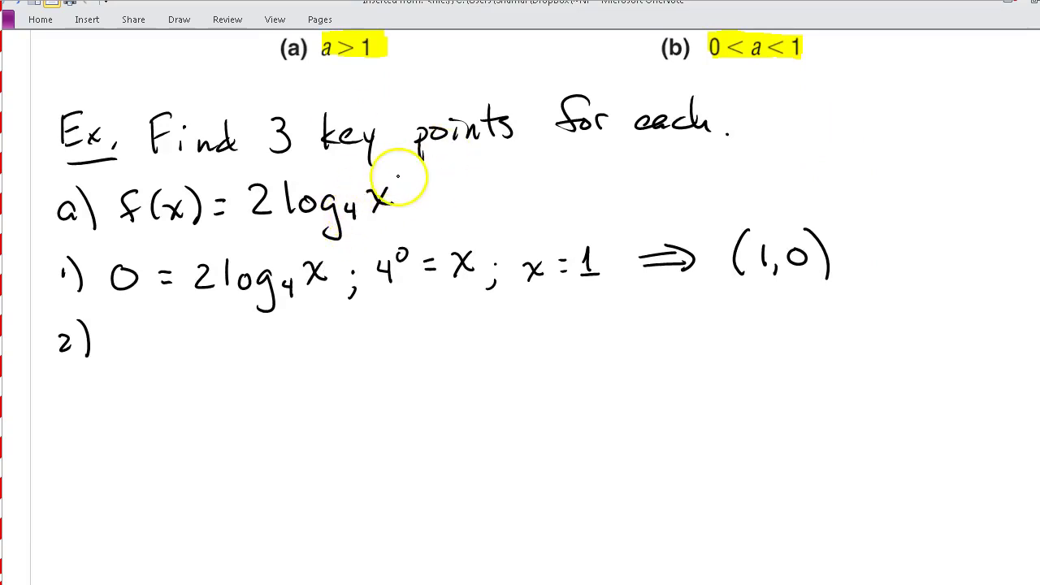
# - Highlight the x in 2 log₄ x in yellow
pyautogui.click(178, 18)
pyautogui.click(349, 45)
pyautogui.moveTo(366, 185); pyautogui.dragTo(393, 204)
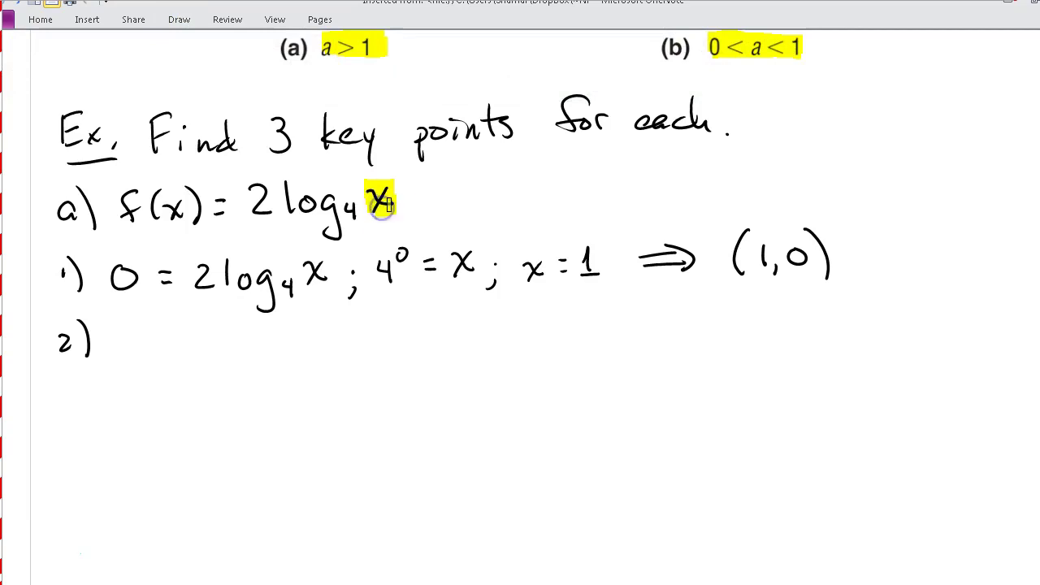
# - With the black pen, write x = 4 ; y = 2log₄4 = 2·1 = 2 on line 2)
pyautogui.click(178, 19)
pyautogui.click(145, 45)
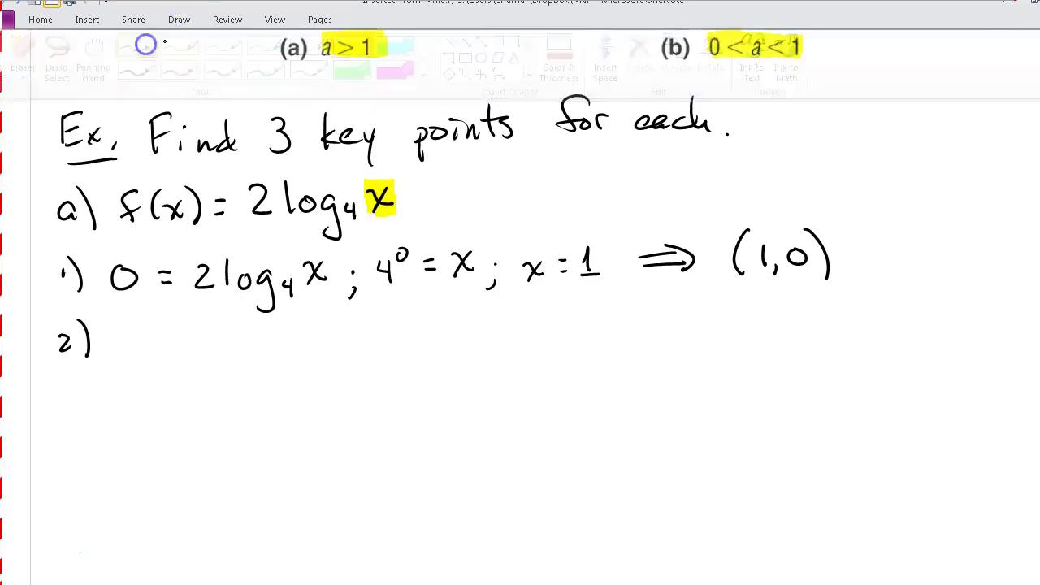
pyautogui.moveTo(120, 335); pyautogui.dragTo(135, 349)
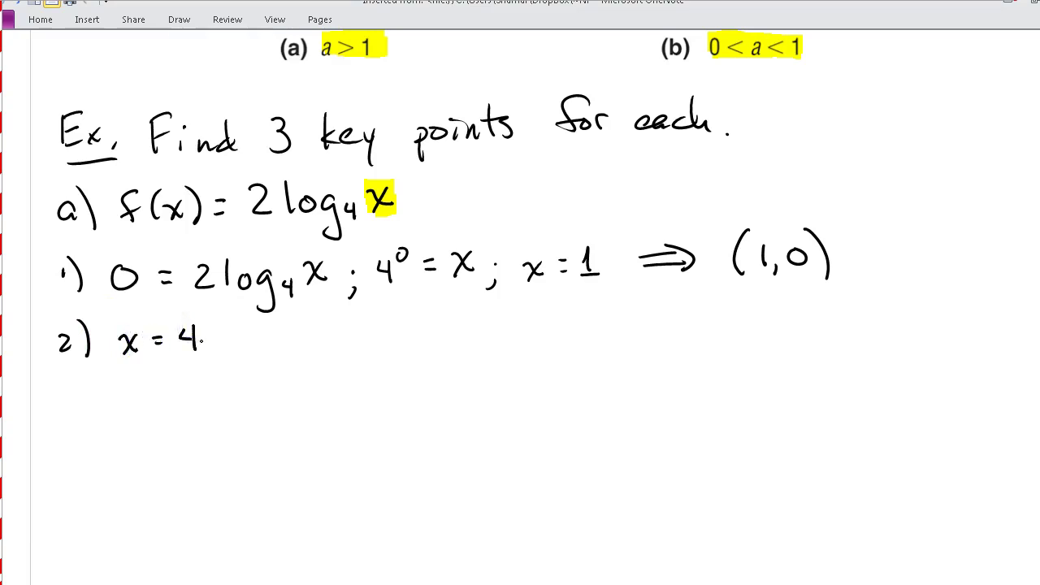
pyautogui.moveTo(227, 357); pyautogui.dragTo(223, 365)
pyautogui.click(232, 340)
pyautogui.moveTo(263, 333)
pyautogui.mouseDown()
pyautogui.moveTo(275, 354)
pyautogui.moveTo(308, 332)
pyautogui.mouseUp()
pyautogui.moveTo(294, 341)
pyautogui.mouseDown()
pyautogui.moveTo(332, 323)
pyautogui.moveTo(345, 342)
pyautogui.moveTo(391, 362)
pyautogui.mouseUp()
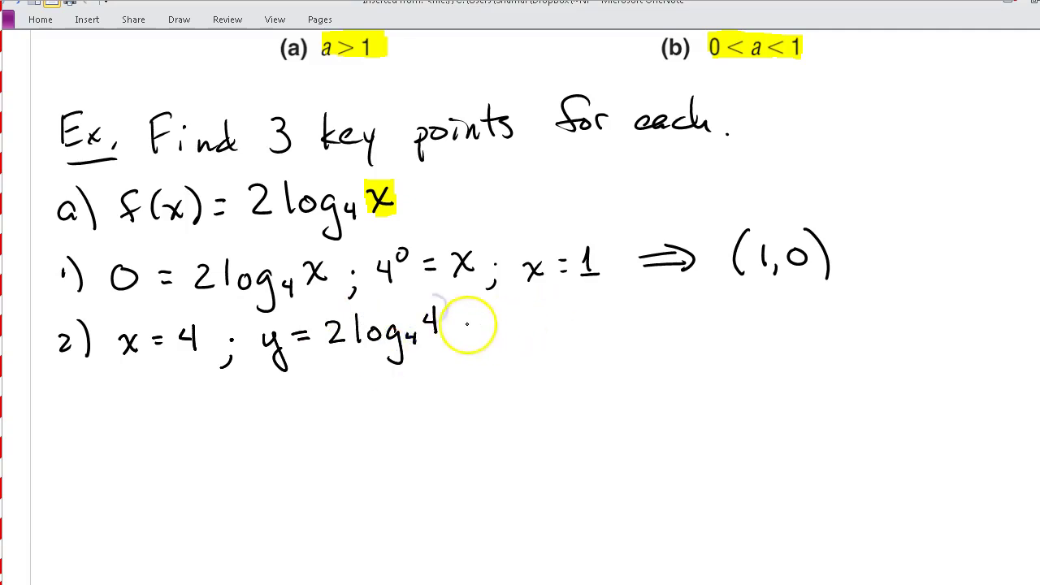
pyautogui.click(526, 323)
pyautogui.moveTo(543, 314); pyautogui.dragTo(544, 333)
# - Add a double arrow and the point (4,2), then label the next line 3)
pyautogui.moveTo(559, 318); pyautogui.dragTo(573, 317)
pyautogui.moveTo(558, 328)
pyautogui.mouseDown()
pyautogui.moveTo(593, 311)
pyautogui.moveTo(592, 330)
pyautogui.moveTo(697, 310)
pyautogui.mouseUp()
pyautogui.moveTo(646, 324)
pyautogui.mouseDown()
pyautogui.moveTo(697, 321)
pyautogui.moveTo(688, 328)
pyautogui.mouseUp()
pyautogui.moveTo(737, 300)
pyautogui.mouseDown()
pyautogui.moveTo(738, 335)
pyautogui.moveTo(761, 312)
pyautogui.moveTo(789, 323)
pyautogui.moveTo(810, 307)
pyautogui.moveTo(833, 336)
pyautogui.mouseUp()
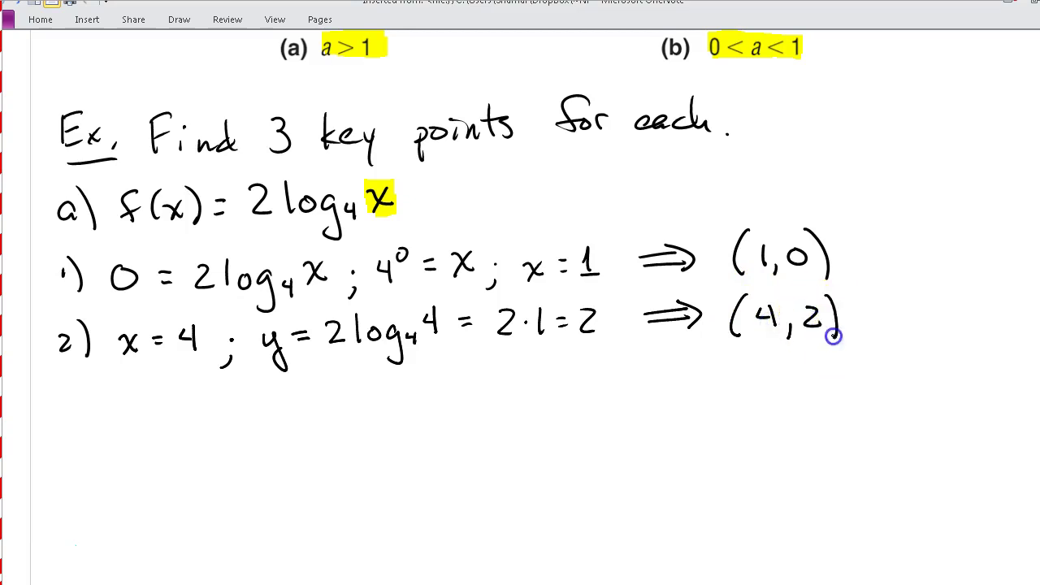
pyautogui.moveTo(56, 395)
pyautogui.mouseDown()
pyautogui.moveTo(56, 410)
pyautogui.moveTo(85, 418)
pyautogui.mouseUp()
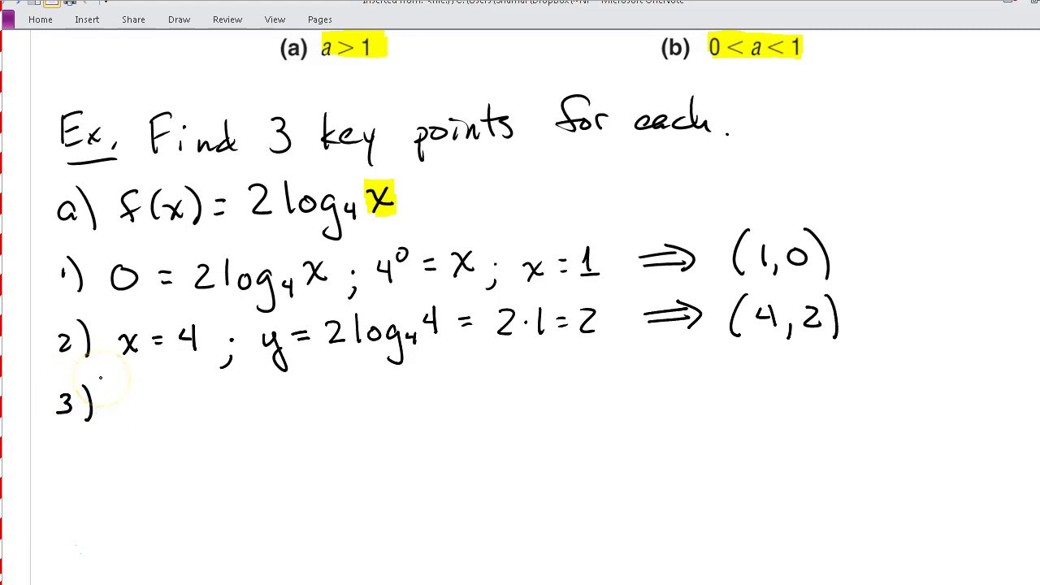
# - Scroll up to the graphs and darken the ink marks beside the y = log_a x label
pyautogui.scroll(8, 525, 257)
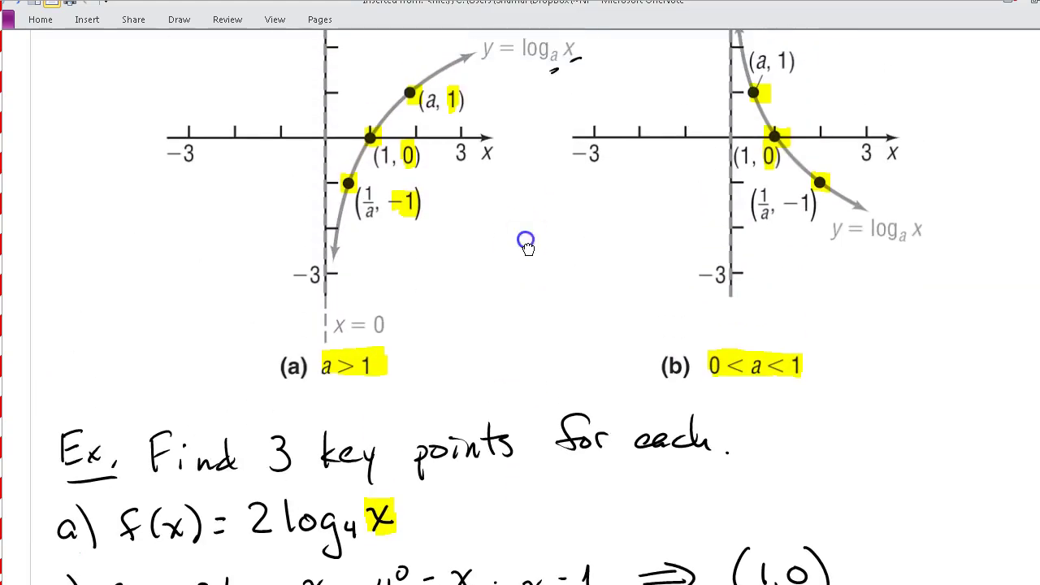
pyautogui.scroll(2, 525, 243)
pyautogui.click(553, 154)
pyautogui.moveTo(571, 142); pyautogui.dragTo(585, 138)
pyautogui.click(554, 155)
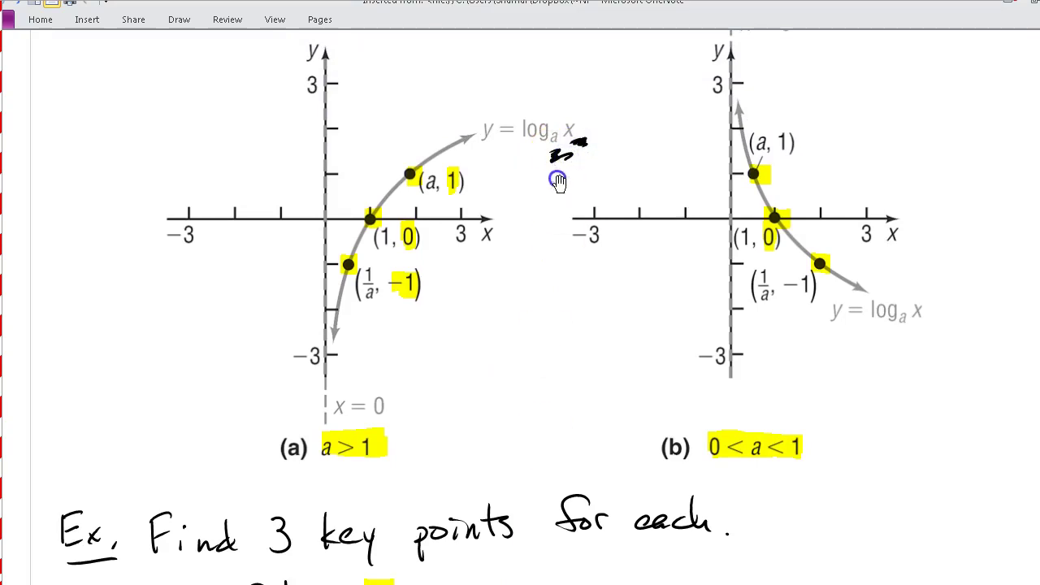
pyautogui.scroll(-6, 541, 274)
pyautogui.scroll(2, 556, 486)
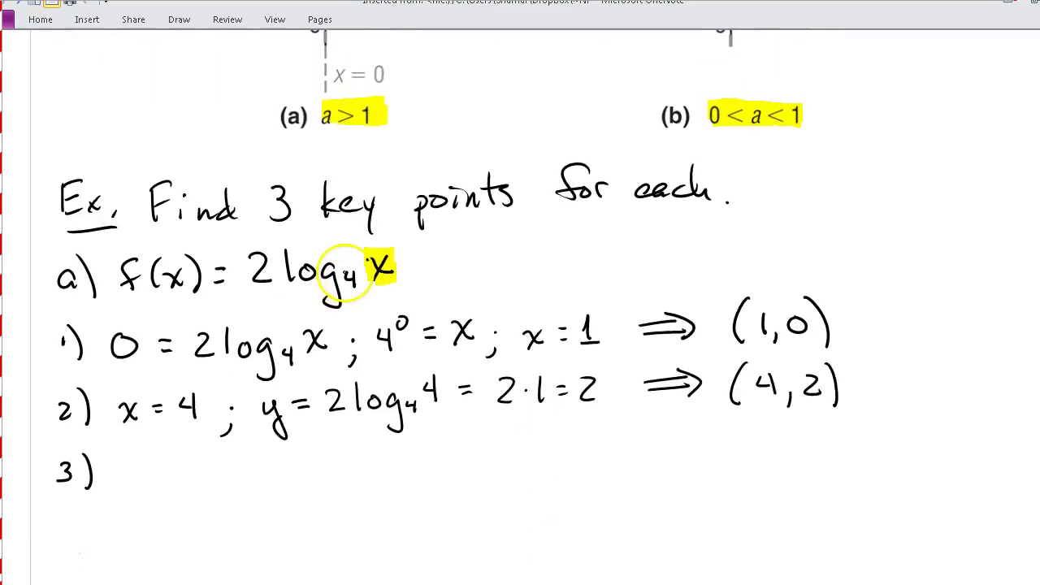
# - On line 3), write x = 1/4 ; y = 2log₄(1/4) = 2(−1) =
pyautogui.moveTo(121, 466)
pyautogui.mouseDown()
pyautogui.moveTo(166, 468)
pyautogui.moveTo(193, 446)
pyautogui.moveTo(185, 468)
pyautogui.moveTo(203, 485)
pyautogui.moveTo(205, 475)
pyautogui.moveTo(205, 501)
pyautogui.moveTo(283, 482)
pyautogui.mouseUp()
pyautogui.click(240, 469)
pyautogui.moveTo(297, 461)
pyautogui.mouseDown()
pyautogui.moveTo(289, 508)
pyautogui.moveTo(287, 480)
pyautogui.moveTo(306, 468)
pyautogui.moveTo(351, 464)
pyautogui.moveTo(355, 480)
pyautogui.moveTo(408, 469)
pyautogui.moveTo(397, 497)
pyautogui.moveTo(429, 494)
pyautogui.mouseUp()
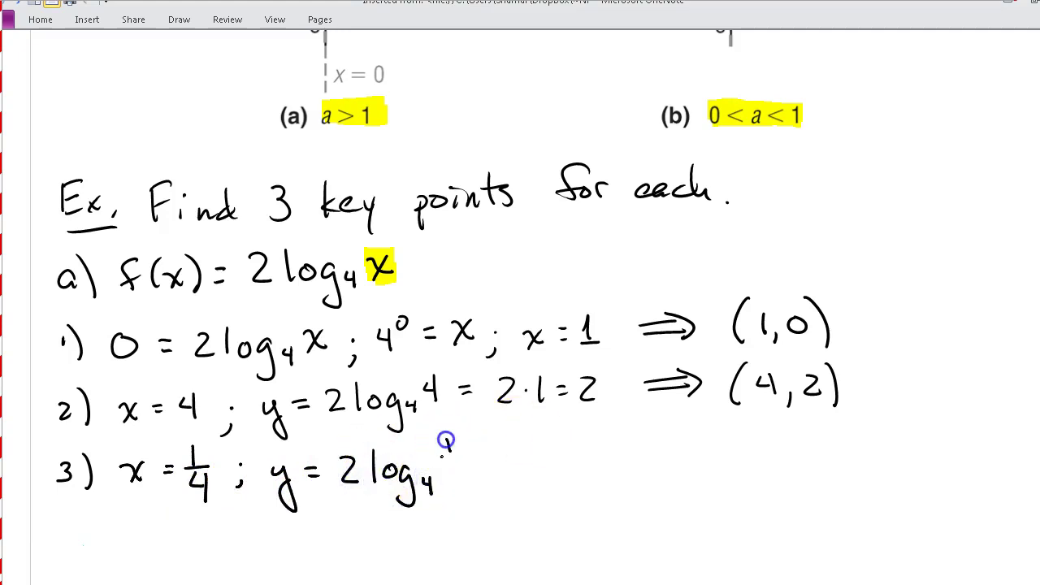
pyautogui.moveTo(481, 460)
pyautogui.mouseDown()
pyautogui.moveTo(492, 468)
pyautogui.moveTo(517, 458)
pyautogui.moveTo(543, 486)
pyautogui.moveTo(563, 463)
pyautogui.moveTo(591, 489)
pyautogui.mouseUp()
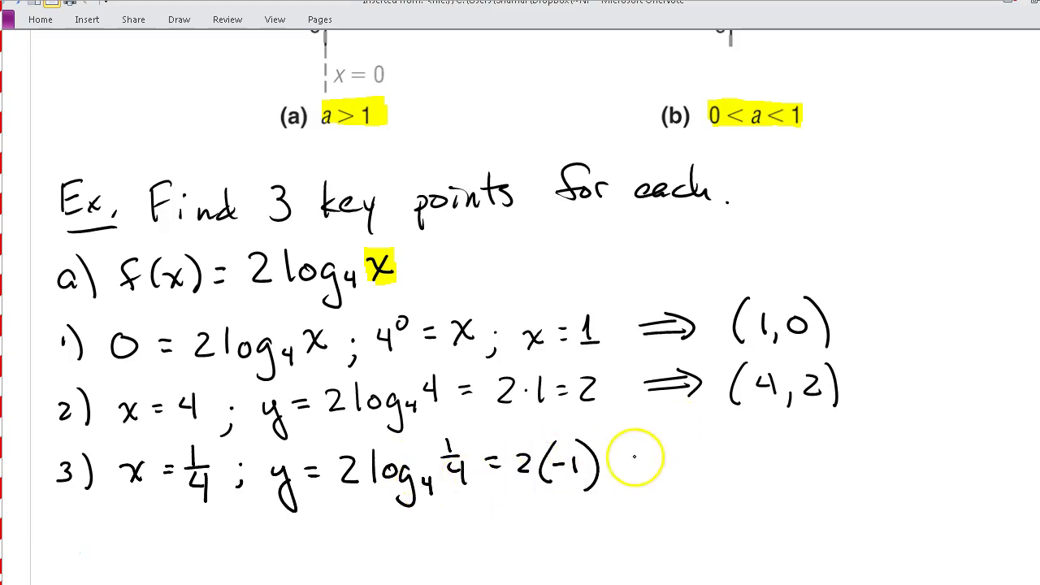
pyautogui.moveTo(609, 456); pyautogui.dragTo(620, 455)
pyautogui.moveTo(609, 462); pyautogui.dragTo(643, 461)
# - Finish with −2, a double arrow and the point (1/4, −2)
pyautogui.moveTo(652, 450)
pyautogui.mouseDown()
pyautogui.moveTo(671, 470)
pyautogui.moveTo(716, 454)
pyautogui.mouseUp()
pyautogui.moveTo(690, 462)
pyautogui.mouseDown()
pyautogui.moveTo(719, 462)
pyautogui.moveTo(712, 473)
pyautogui.mouseUp()
pyautogui.moveTo(778, 437)
pyautogui.mouseDown()
pyautogui.moveTo(756, 466)
pyautogui.moveTo(759, 478)
pyautogui.moveTo(796, 451)
pyautogui.moveTo(786, 453)
pyautogui.moveTo(859, 459)
pyautogui.mouseUp()
pyautogui.moveTo(867, 449); pyautogui.dragTo(884, 463)
pyautogui.moveTo(887, 424); pyautogui.dragTo(896, 474)
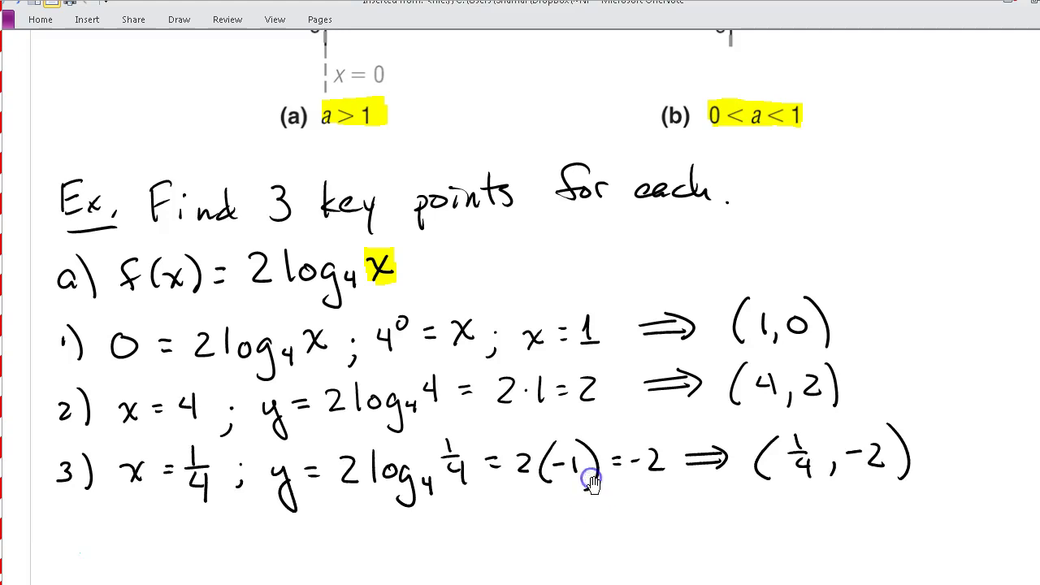
# - Pan to blank space and write b) f(x) = log₃(x+2), with item 1) below
pyautogui.scroll(-4, 618, 477)
pyautogui.moveTo(605, 437); pyautogui.dragTo(659, 141)
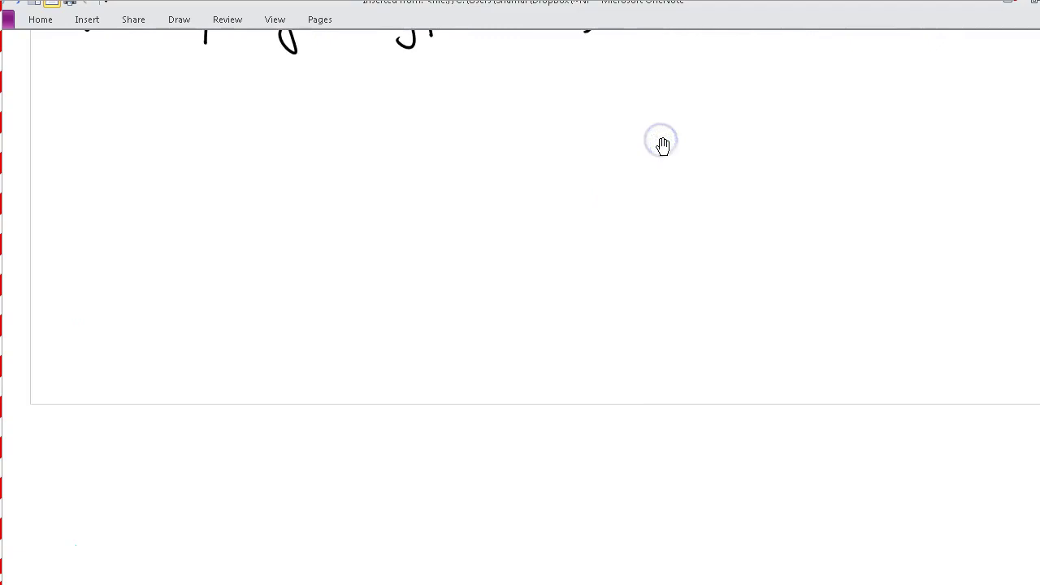
pyautogui.moveTo(70, 105)
pyautogui.mouseDown()
pyautogui.moveTo(60, 135)
pyautogui.moveTo(81, 104)
pyautogui.mouseUp()
pyautogui.moveTo(62, 122)
pyautogui.mouseDown()
pyautogui.moveTo(75, 120)
pyautogui.moveTo(51, 132)
pyautogui.moveTo(56, 119)
pyautogui.moveTo(60, 148)
pyautogui.moveTo(86, 167)
pyautogui.mouseUp()
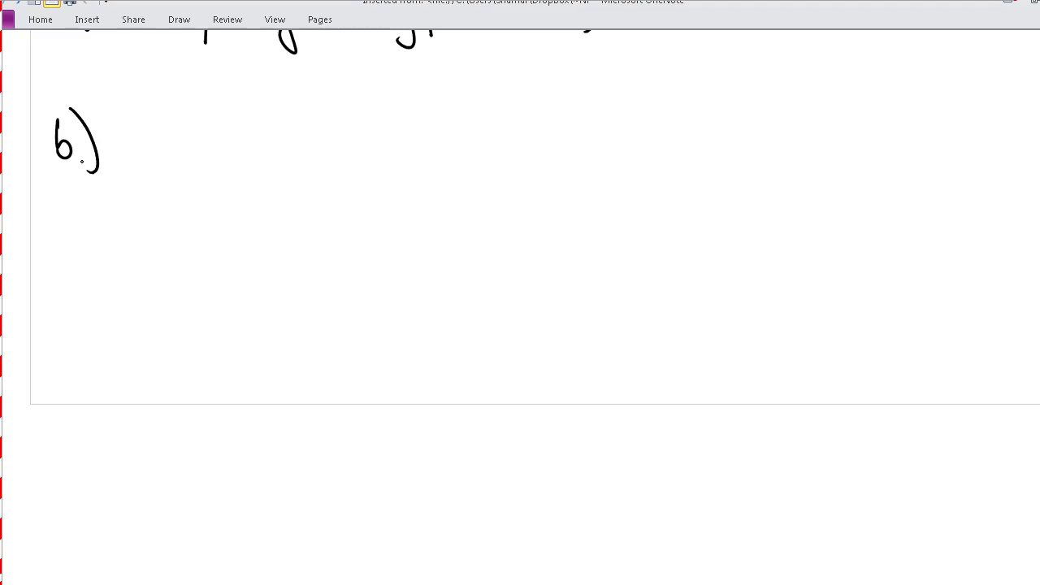
pyautogui.moveTo(135, 130)
pyautogui.mouseDown()
pyautogui.moveTo(132, 155)
pyautogui.moveTo(154, 158)
pyautogui.mouseUp()
pyautogui.moveTo(166, 122)
pyautogui.mouseDown()
pyautogui.moveTo(192, 153)
pyautogui.moveTo(216, 139)
pyautogui.moveTo(225, 149)
pyautogui.moveTo(262, 144)
pyautogui.moveTo(285, 181)
pyautogui.moveTo(305, 166)
pyautogui.moveTo(304, 184)
pyautogui.mouseUp()
pyautogui.moveTo(347, 115)
pyautogui.mouseDown()
pyautogui.moveTo(335, 158)
pyautogui.moveTo(349, 139)
pyautogui.moveTo(364, 152)
pyautogui.moveTo(366, 138)
pyautogui.moveTo(385, 142)
pyautogui.moveTo(389, 132)
pyautogui.moveTo(424, 151)
pyautogui.mouseUp()
pyautogui.moveTo(428, 112); pyautogui.dragTo(434, 155)
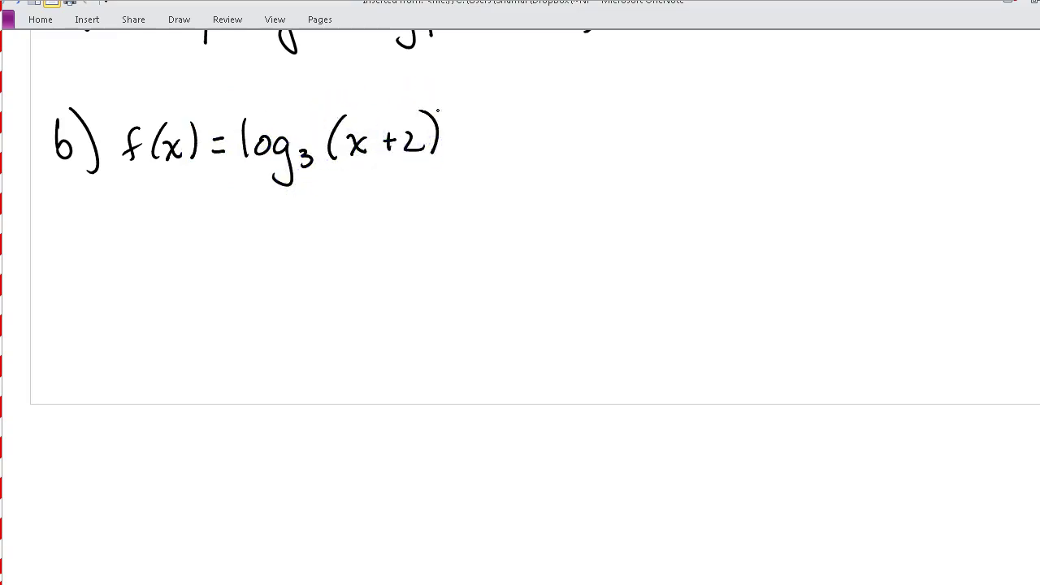
pyautogui.moveTo(72, 202)
pyautogui.mouseDown()
pyautogui.moveTo(71, 219)
pyautogui.moveTo(88, 225)
pyautogui.mouseUp()
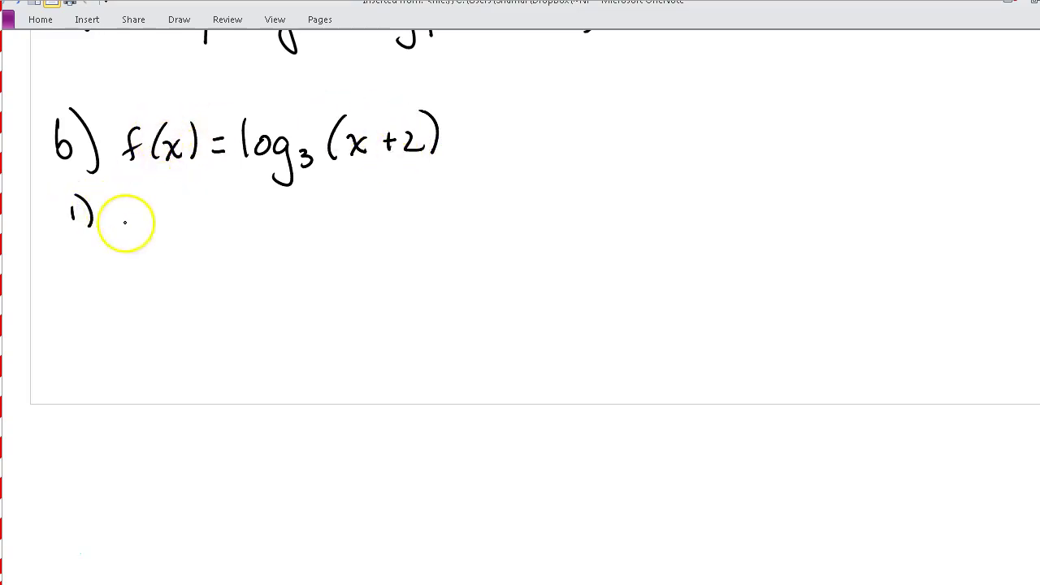
# - Write 0 = log₃(x+2) ; on line 1) of part b)
pyautogui.moveTo(135, 203)
pyautogui.mouseDown()
pyautogui.moveTo(131, 214)
pyautogui.moveTo(172, 209)
pyautogui.mouseUp()
pyautogui.moveTo(159, 219); pyautogui.dragTo(200, 227)
pyautogui.moveTo(221, 208)
pyautogui.mouseDown()
pyautogui.moveTo(246, 239)
pyautogui.moveTo(309, 190)
pyautogui.moveTo(296, 223)
pyautogui.mouseUp()
pyautogui.moveTo(312, 203); pyautogui.dragTo(376, 220)
pyautogui.moveTo(380, 182); pyautogui.dragTo(390, 221)
pyautogui.click(415, 209)
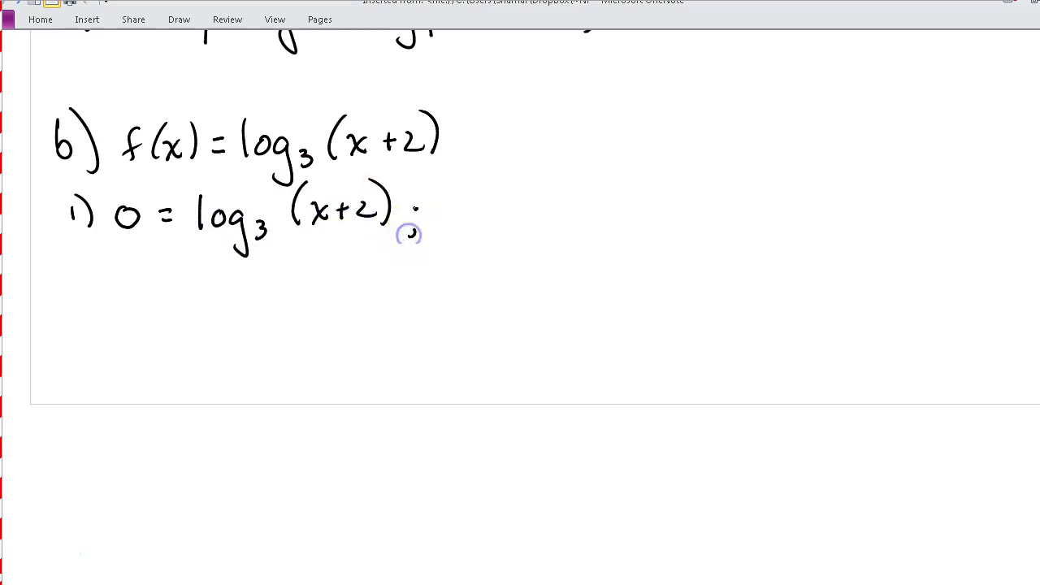
# - Continue with 3⁰ = x + 2 ; 1 = x + 2
pyautogui.moveTo(441, 193)
pyautogui.mouseDown()
pyautogui.moveTo(450, 202)
pyautogui.moveTo(438, 215)
pyautogui.mouseUp()
pyautogui.moveTo(469, 177); pyautogui.dragTo(507, 198)
pyautogui.moveTo(494, 207)
pyautogui.mouseDown()
pyautogui.moveTo(544, 211)
pyautogui.moveTo(544, 193)
pyautogui.mouseUp()
pyautogui.moveTo(550, 208)
pyautogui.mouseDown()
pyautogui.moveTo(602, 216)
pyautogui.moveTo(614, 234)
pyautogui.mouseUp()
pyautogui.click(623, 208)
pyautogui.moveTo(651, 187)
pyautogui.mouseDown()
pyautogui.moveTo(654, 209)
pyautogui.moveTo(740, 204)
pyautogui.mouseUp()
pyautogui.moveTo(734, 198); pyautogui.dragTo(734, 211)
pyautogui.moveTo(749, 195); pyautogui.dragTo(765, 216)
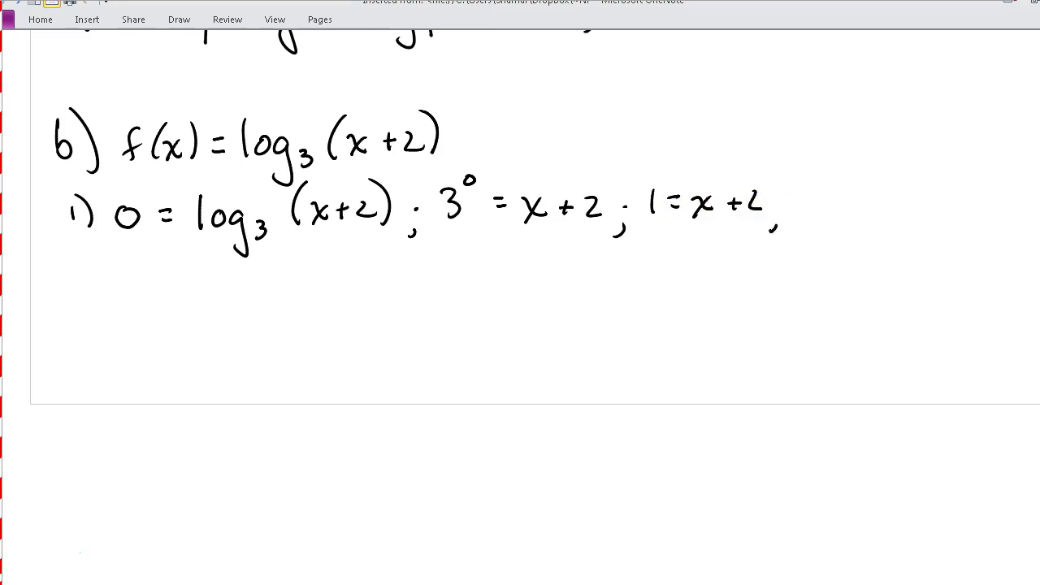
# - Write x = −1 followed by a double arrow
pyautogui.moveTo(839, 206); pyautogui.dragTo(850, 206)
pyautogui.moveTo(857, 193); pyautogui.dragTo(856, 217)
pyautogui.moveTo(909, 196)
pyautogui.mouseDown()
pyautogui.moveTo(886, 206)
pyautogui.moveTo(912, 208)
pyautogui.mouseUp()
pyautogui.moveTo(897, 189)
pyautogui.mouseDown()
pyautogui.moveTo(941, 229)
pyautogui.moveTo(952, 211)
pyautogui.mouseUp()
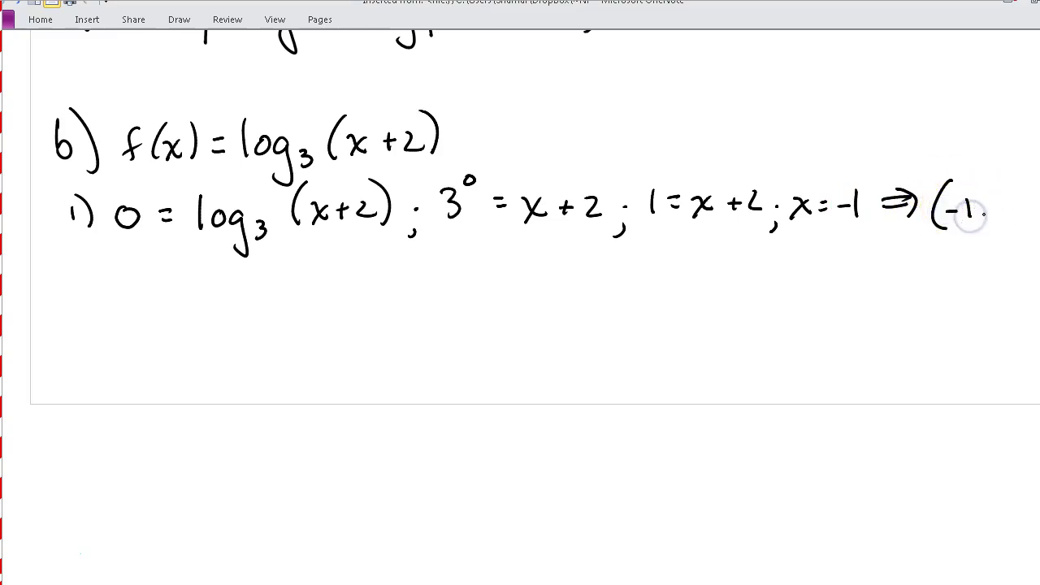